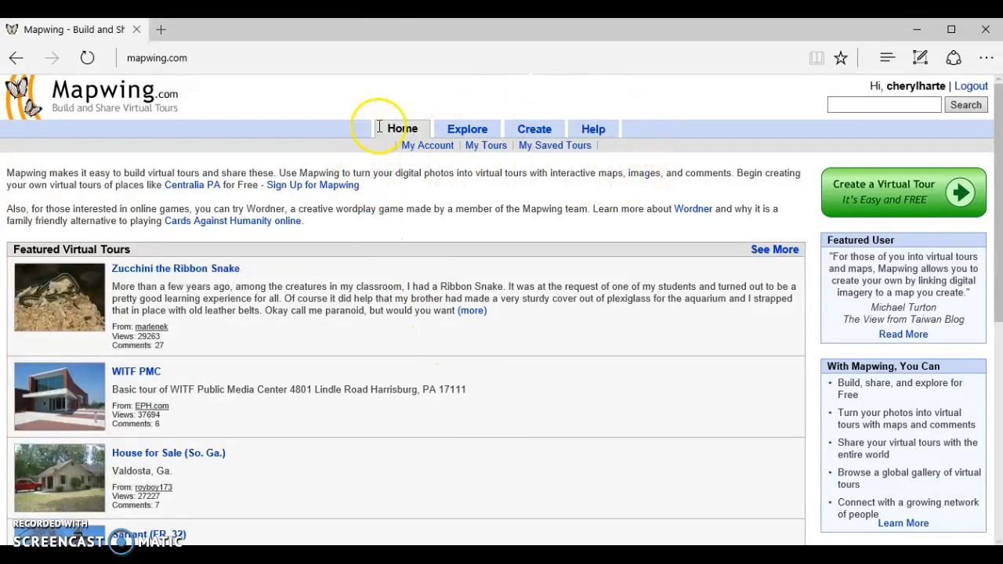
# Look through the featured virtual tours on the home page.
pyautogui.click(413, 128)
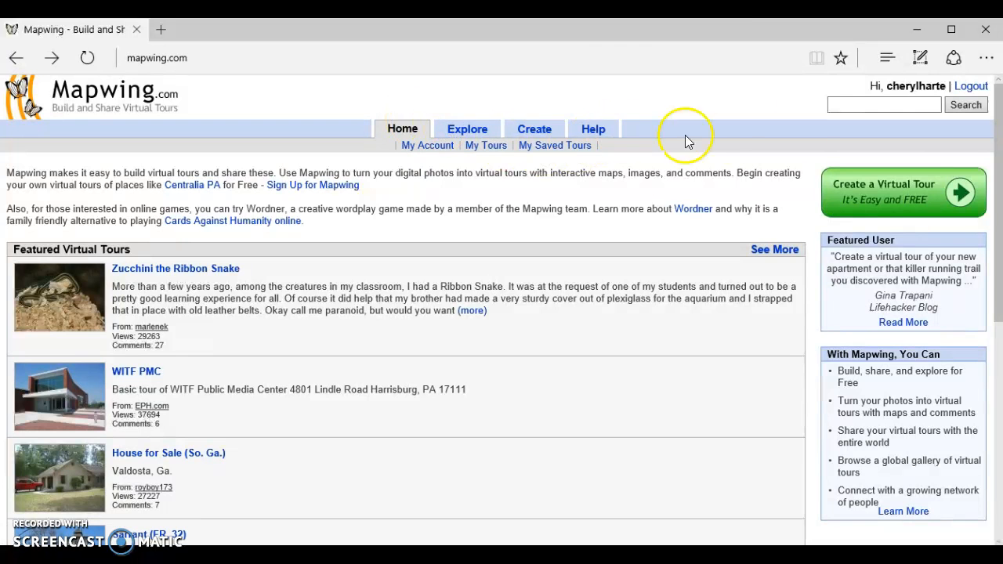
pyautogui.moveTo(999, 128); pyautogui.dragTo(998, 269)
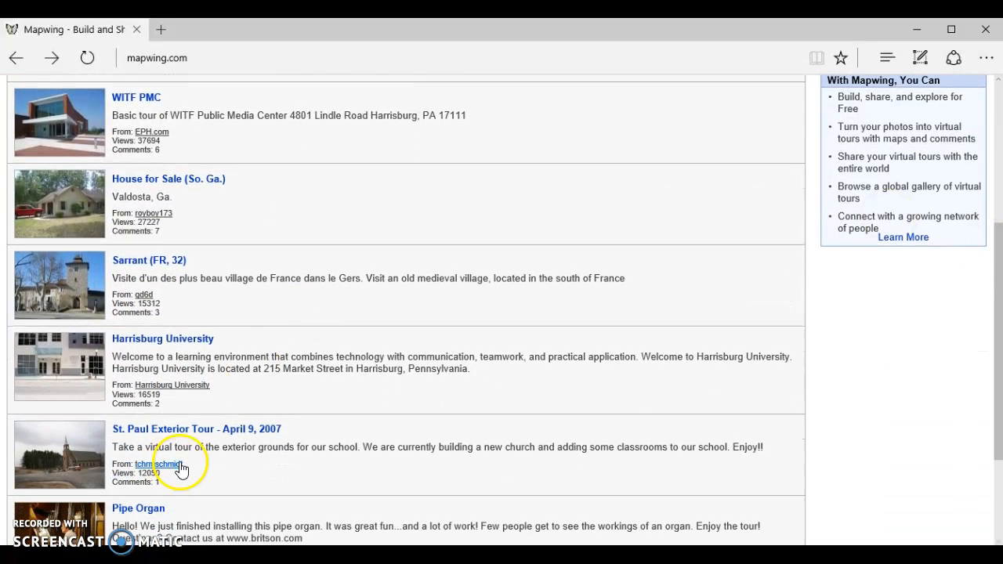
pyautogui.moveTo(998, 313); pyautogui.dragTo(979, 157)
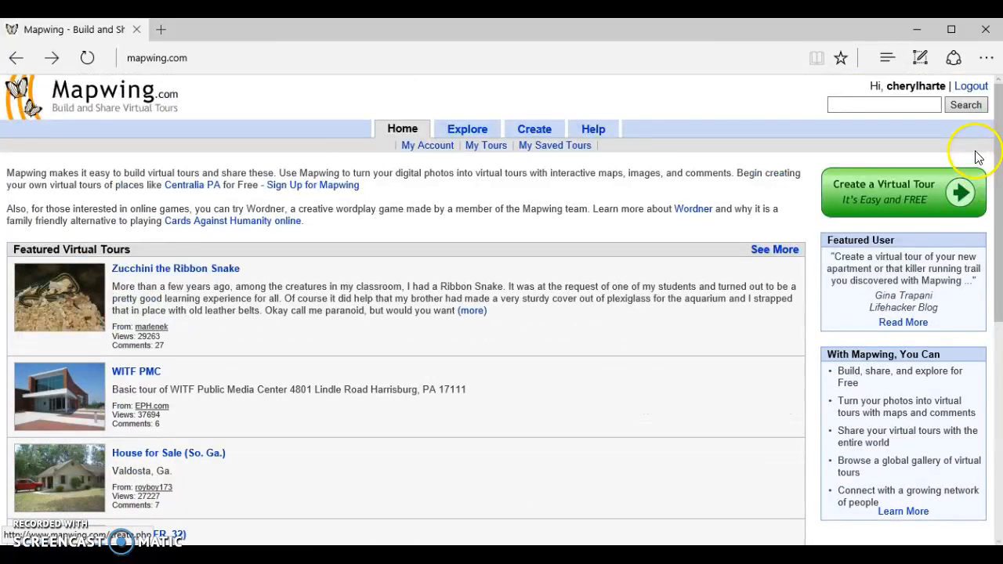
# Review the account options, the finished tours and the saved tours of the account.
pyautogui.click(436, 150)
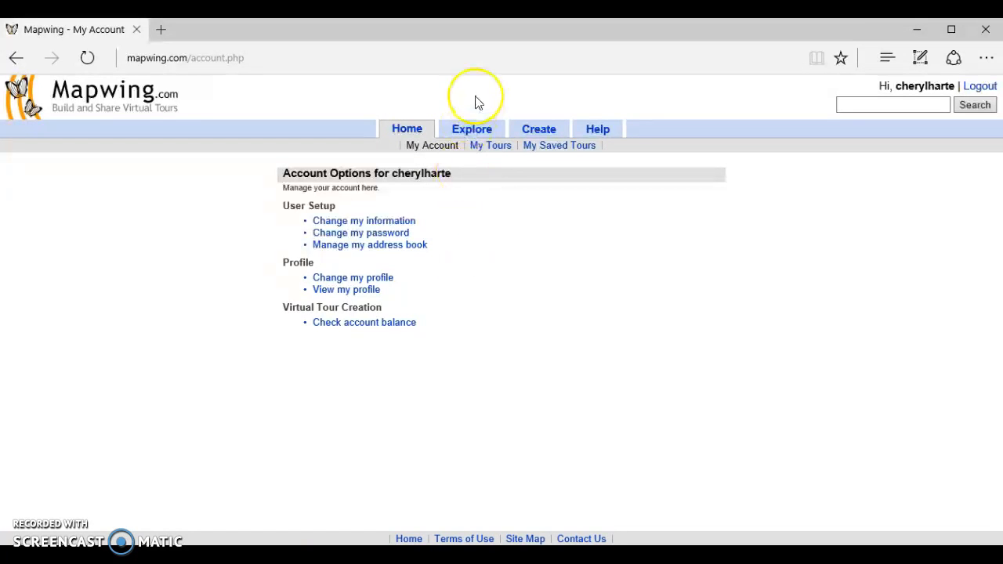
pyautogui.click(491, 148)
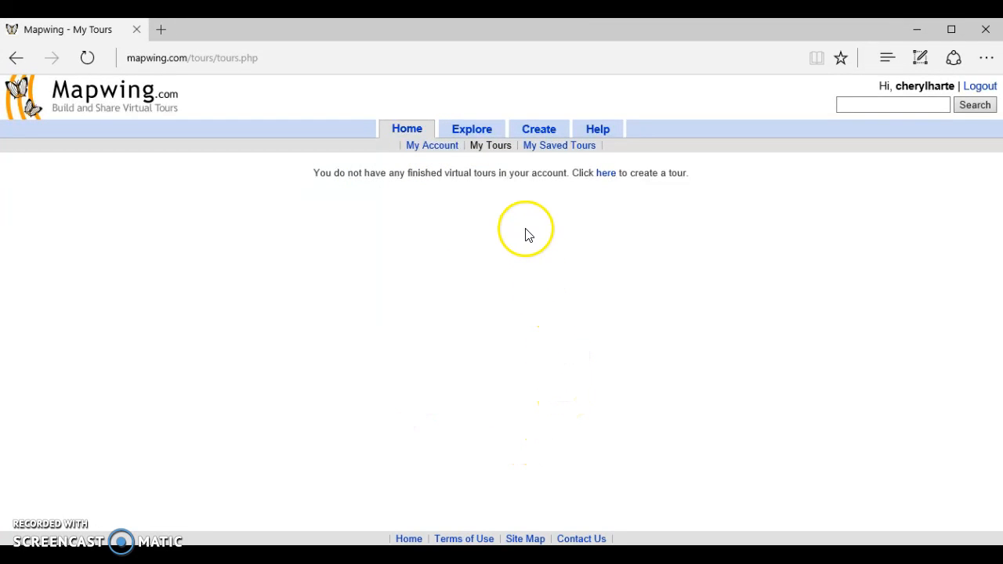
pyautogui.click(564, 149)
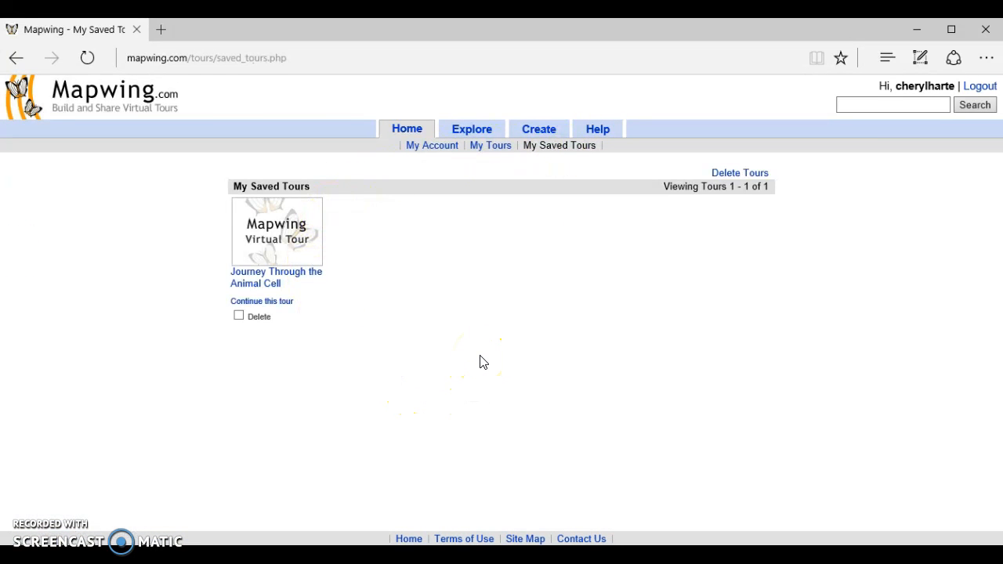
pyautogui.click(370, 394)
pyautogui.click(428, 384)
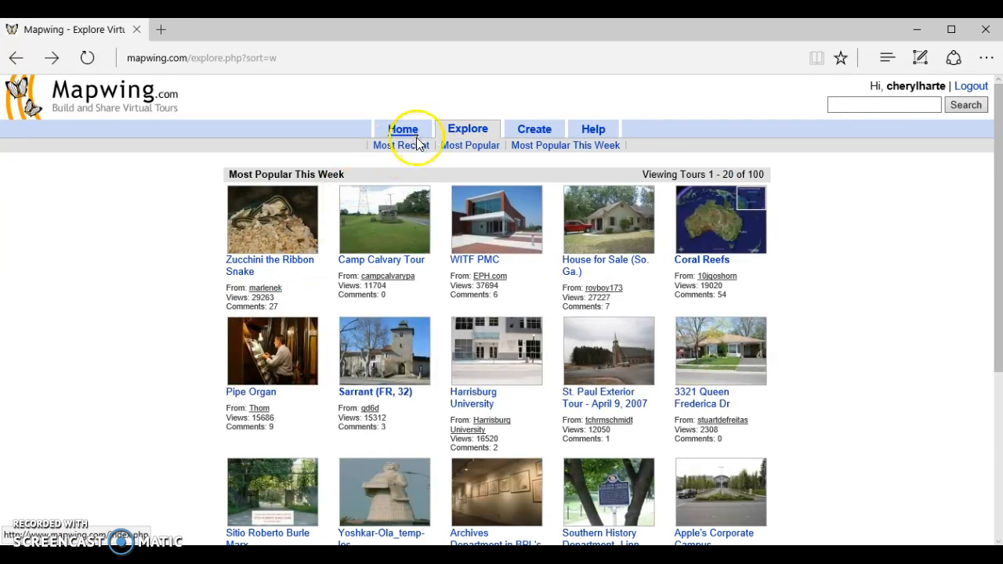
# Open the WITF PMC virtual tour from this week's most popular tours and play it.
pyautogui.click(467, 146)
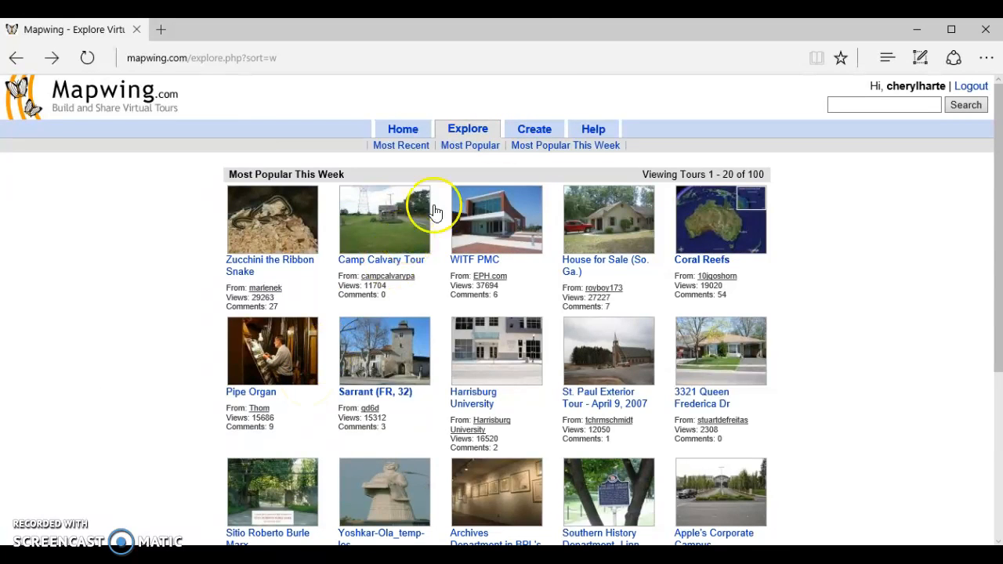
pyautogui.click(517, 199)
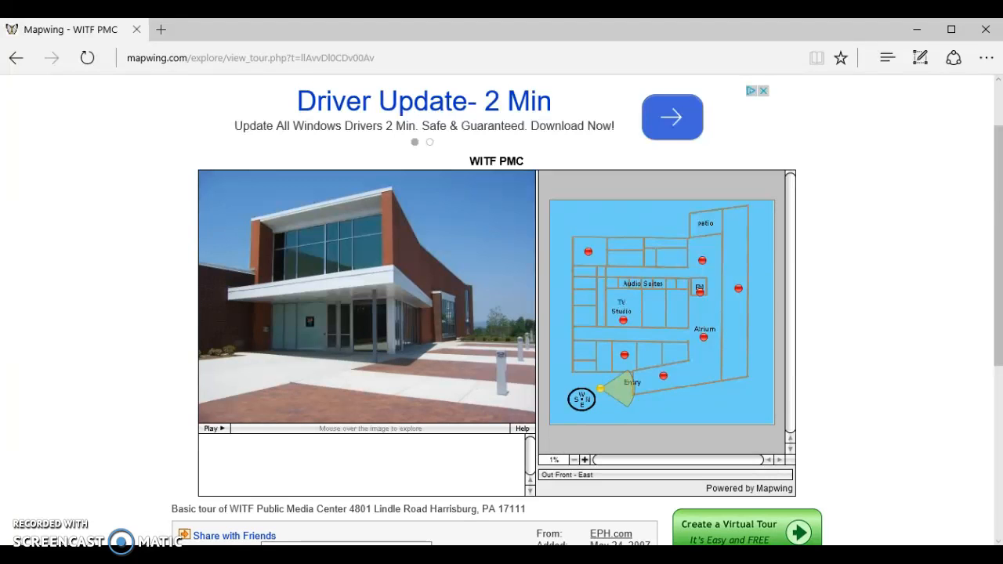
pyautogui.moveTo(291, 399)
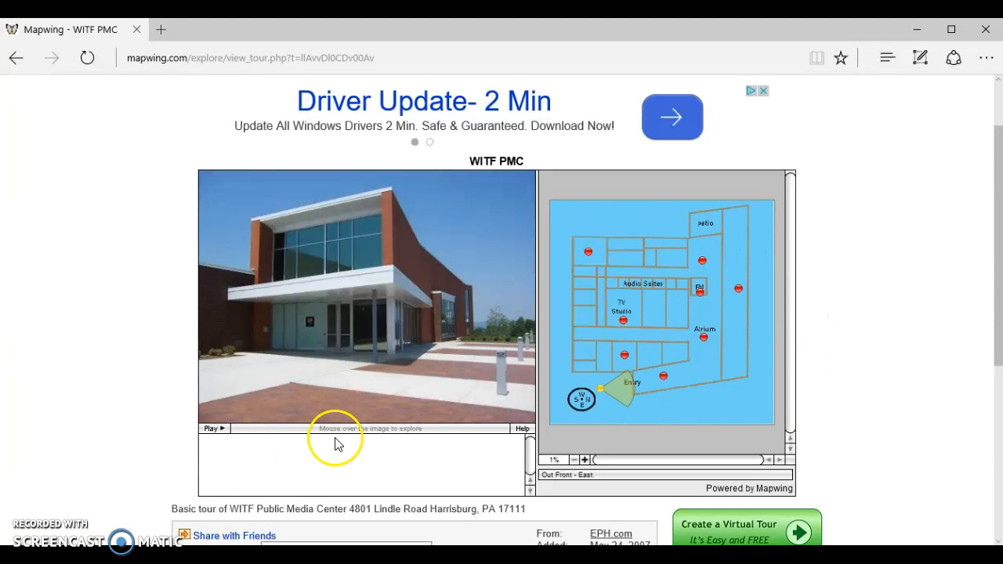
pyautogui.moveTo(410, 423)
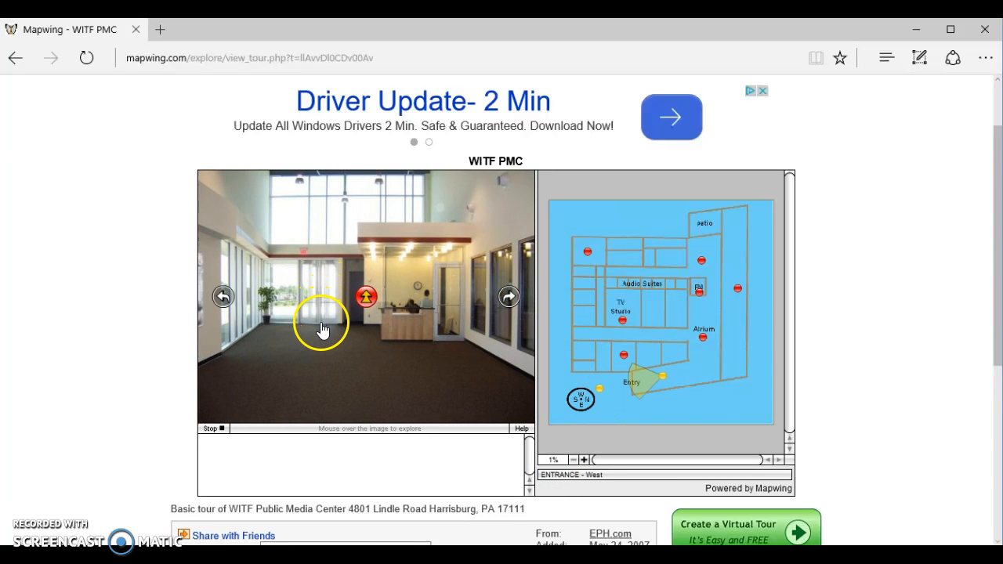
# Change the viewing direction at the tour's entrance and jump to the map point just below the patio.
pyautogui.click(248, 297)
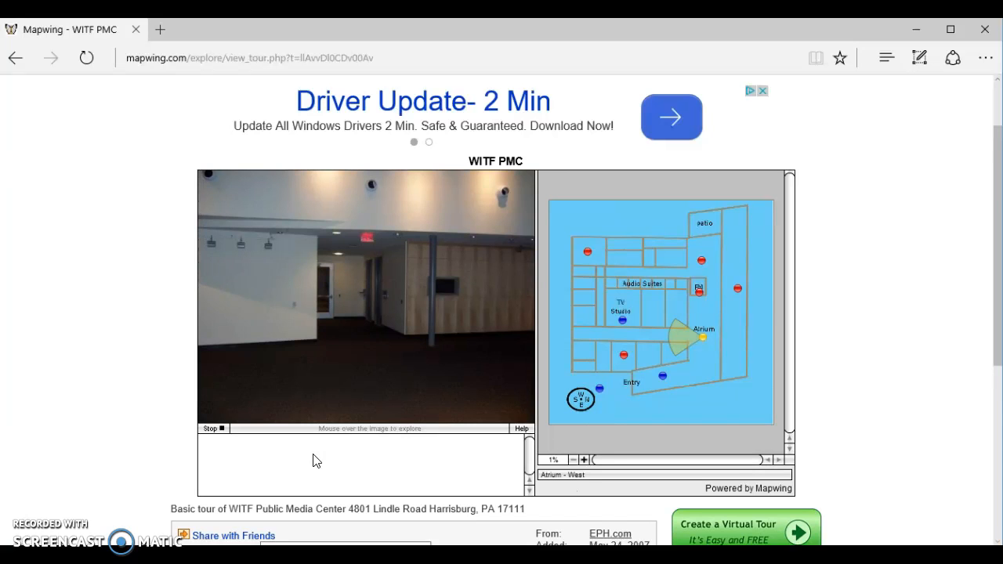
pyautogui.moveTo(497, 423)
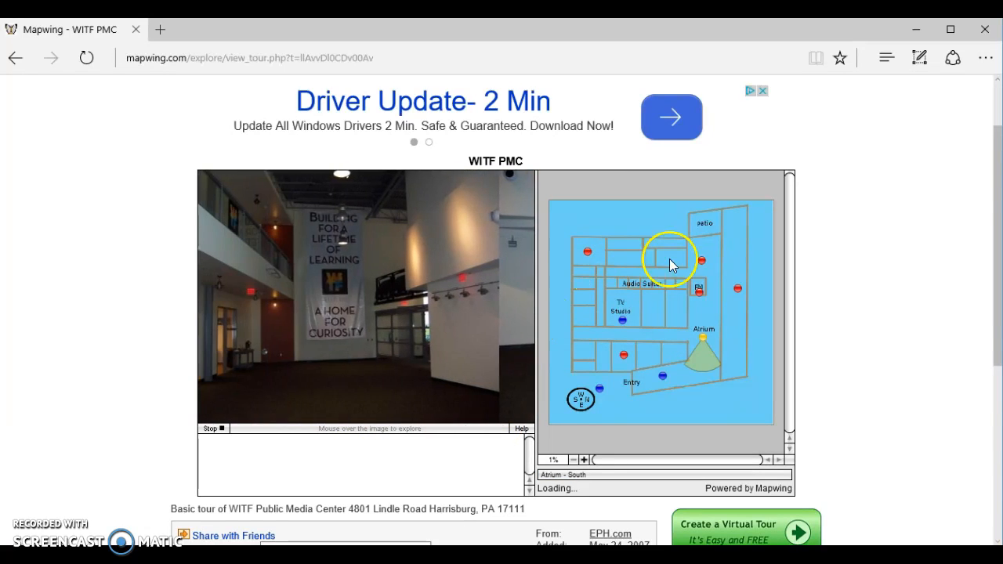
pyautogui.click(701, 261)
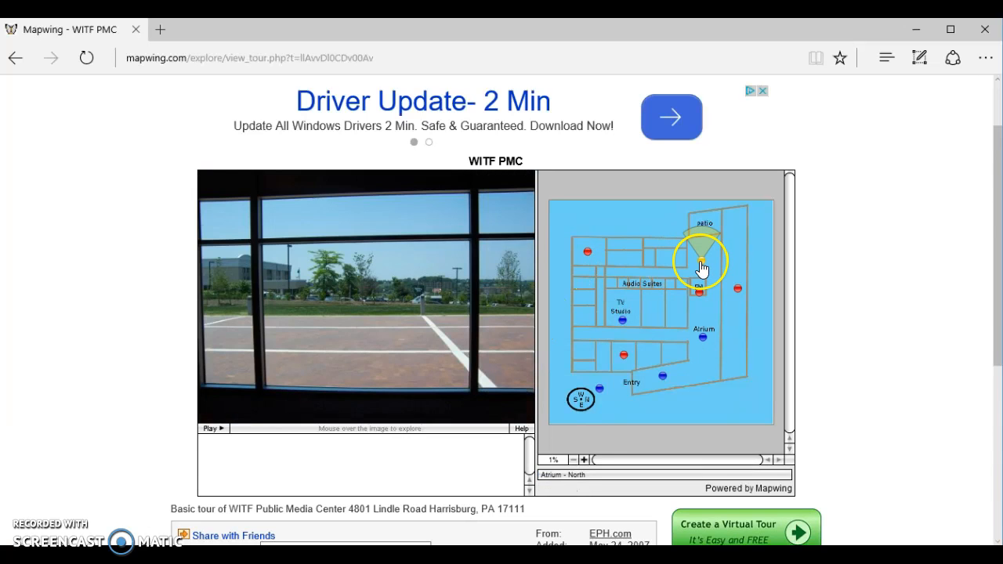
pyautogui.moveTo(512, 246)
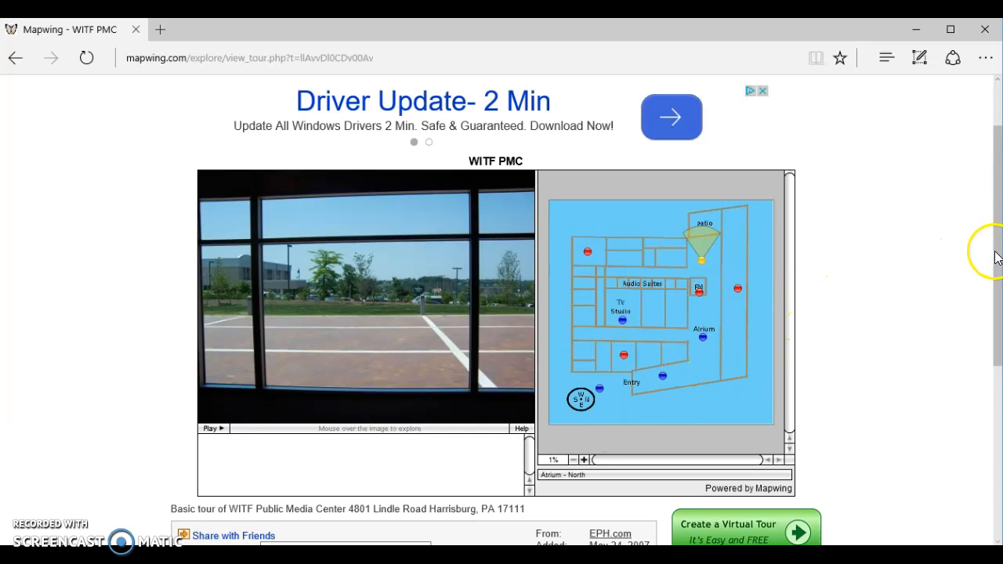
# Examine the sharing links, embed codes and comments of the WITF PMC tour.
pyautogui.scroll(-1, 993, 253)
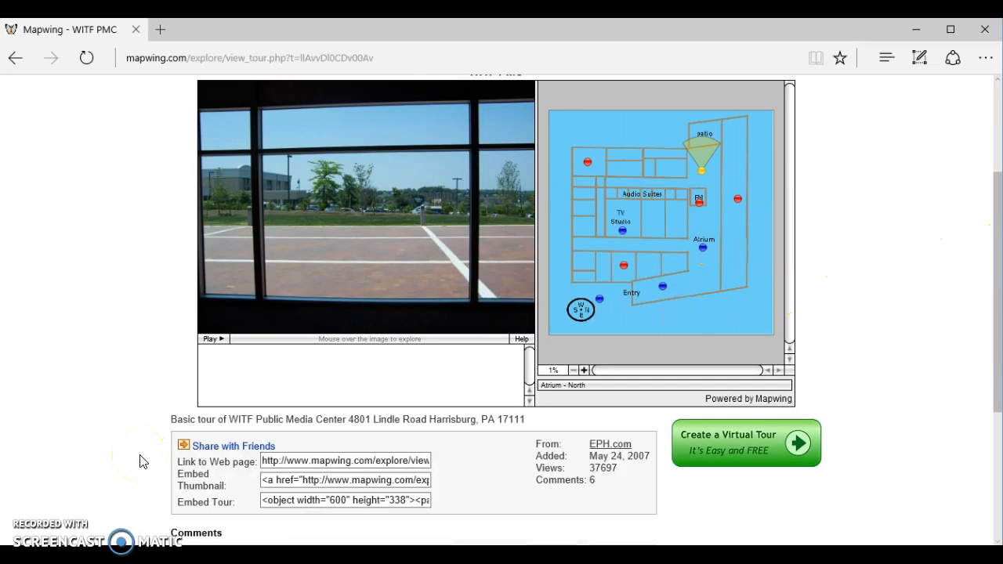
pyautogui.scroll(-2, 141, 462)
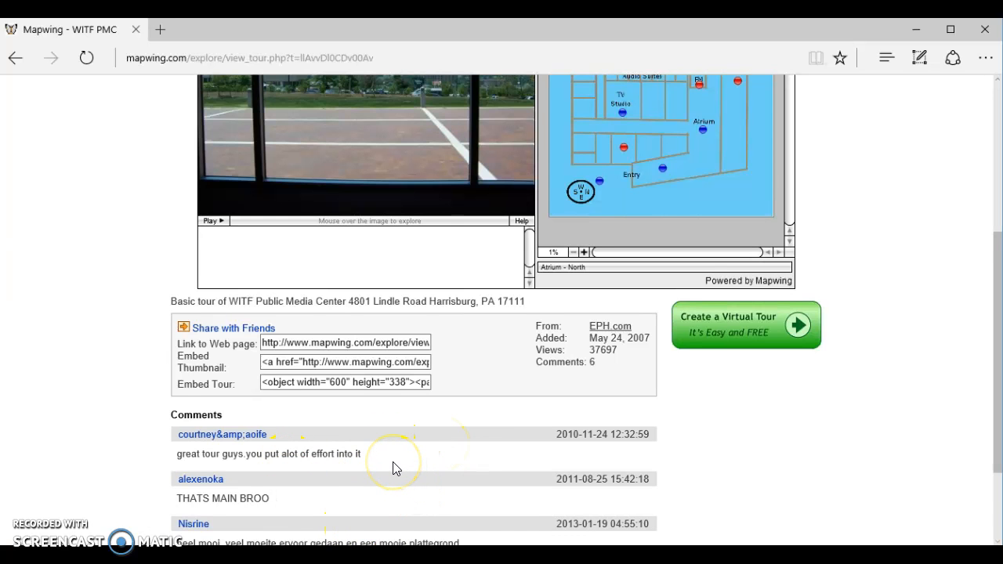
pyautogui.scroll(-3, 393, 468)
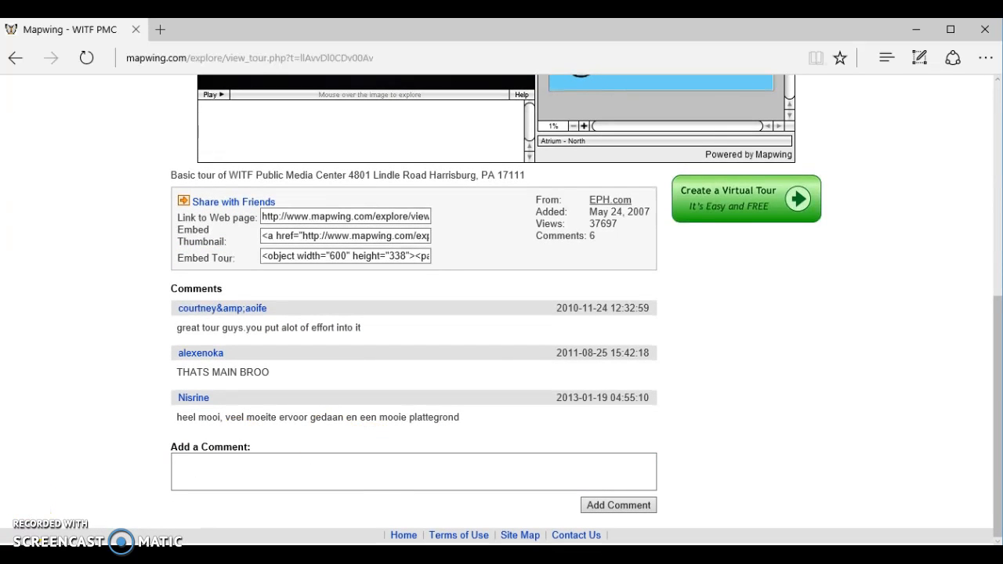
pyautogui.moveTo(996, 416); pyautogui.dragTo(993, 239)
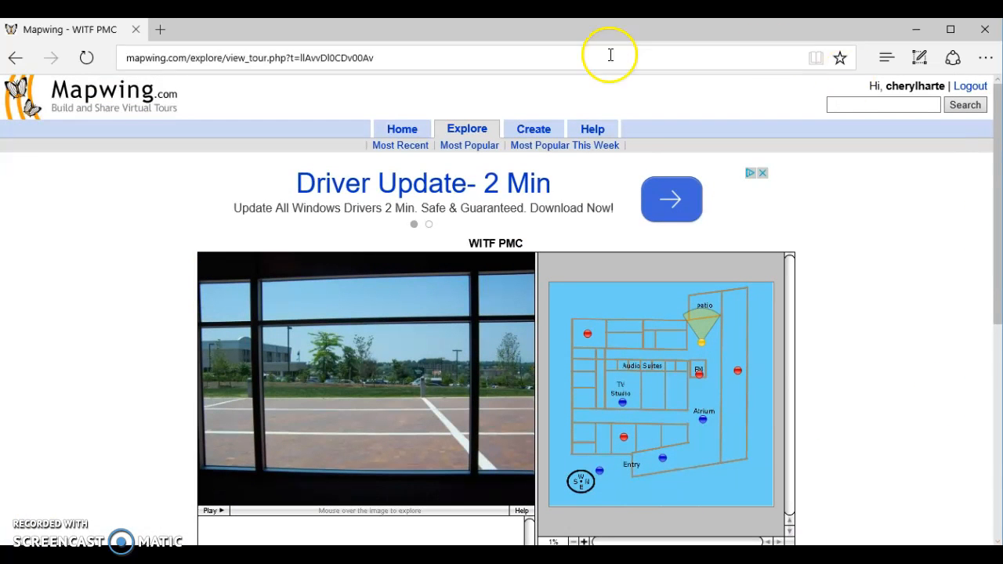
# Look over the virtual tour creation options and the list of help topics.
pyautogui.click(540, 139)
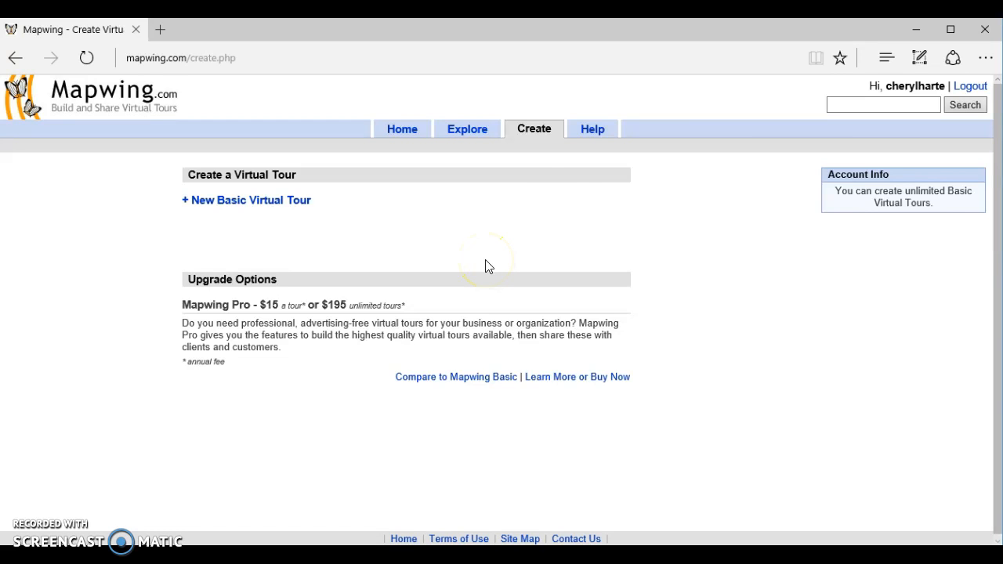
pyautogui.click(593, 132)
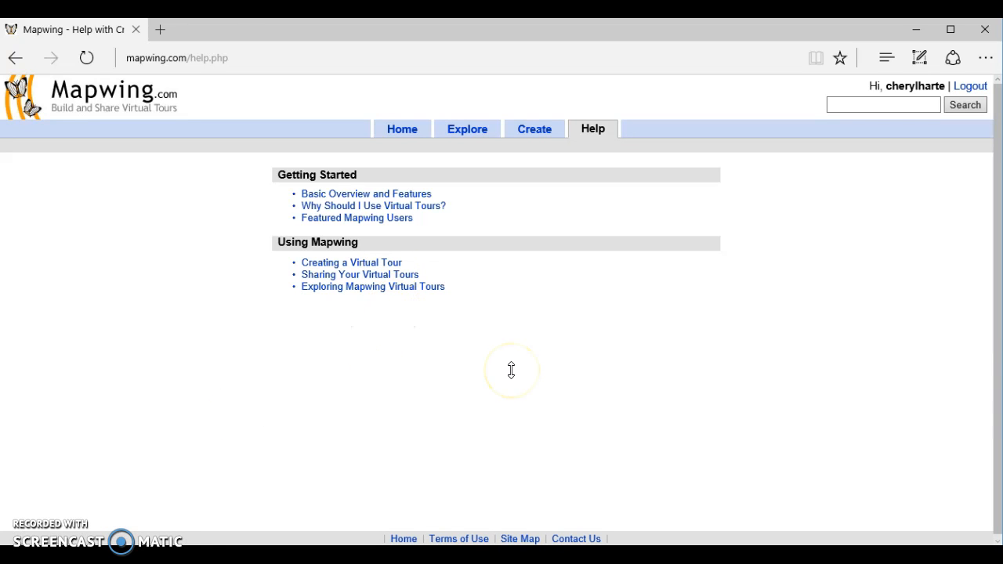
# Start a new basic virtual tour and review its title and image ratio choices, keeping the 4:3 ratio.
pyautogui.click(535, 130)
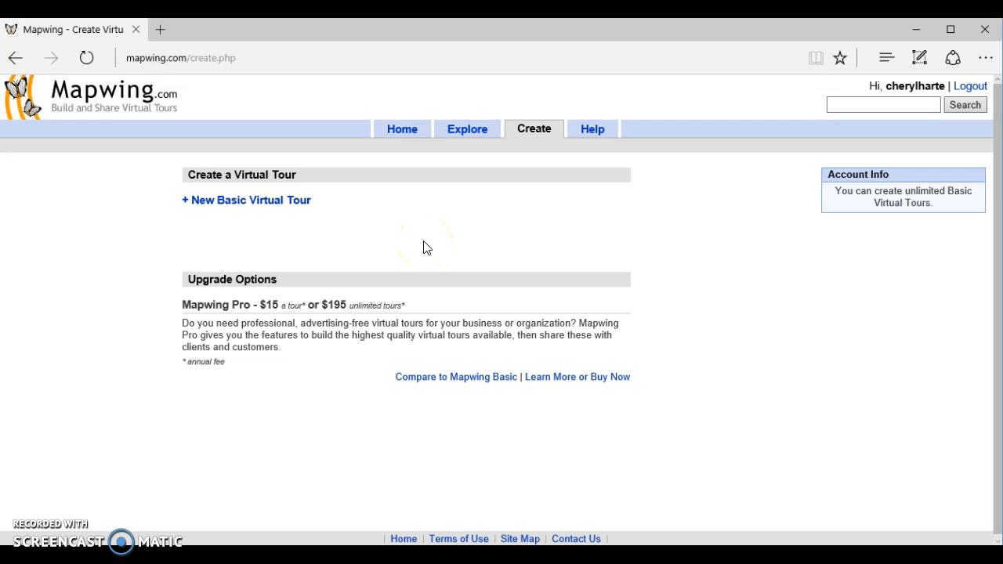
pyautogui.click(286, 201)
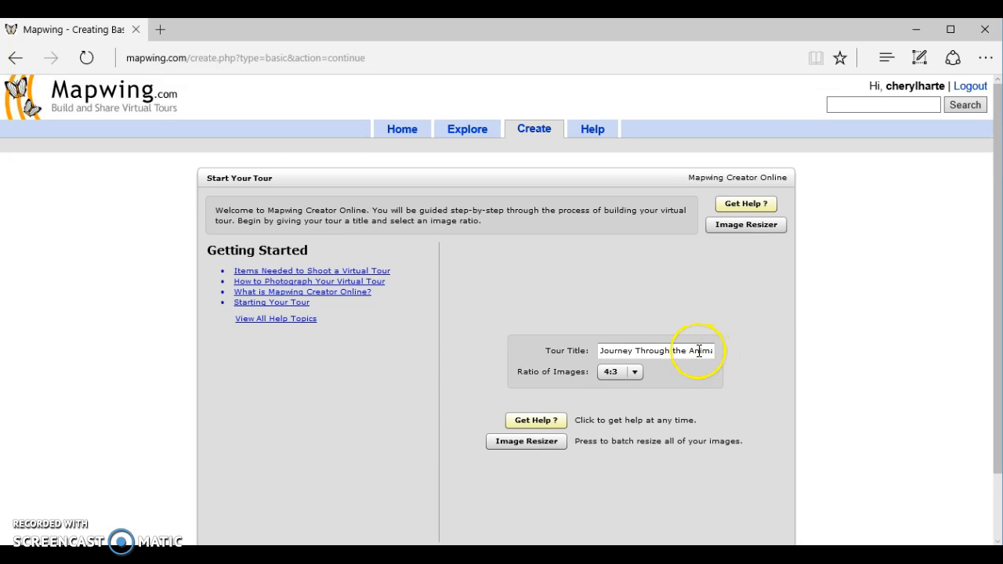
pyautogui.click(648, 354)
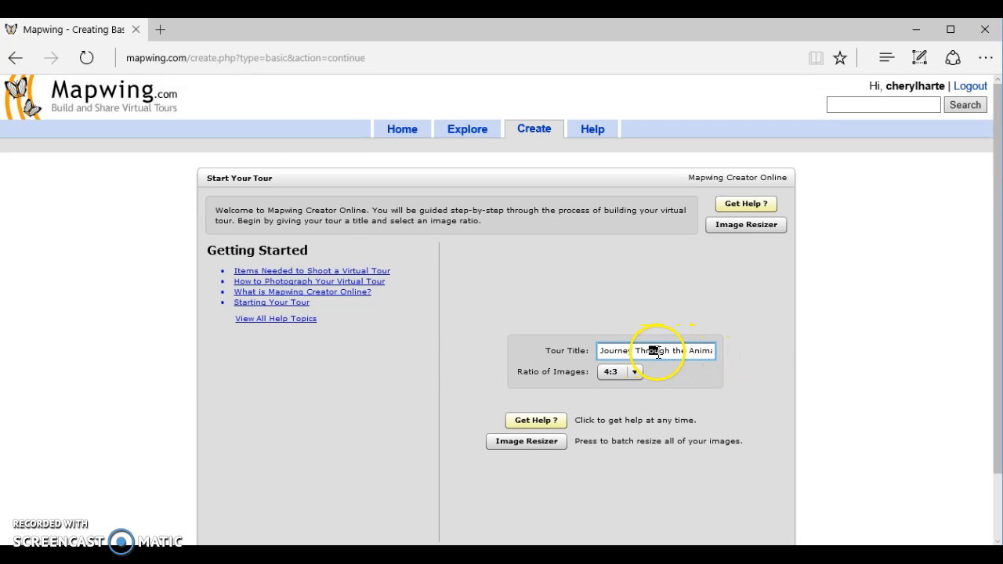
pyautogui.click(668, 381)
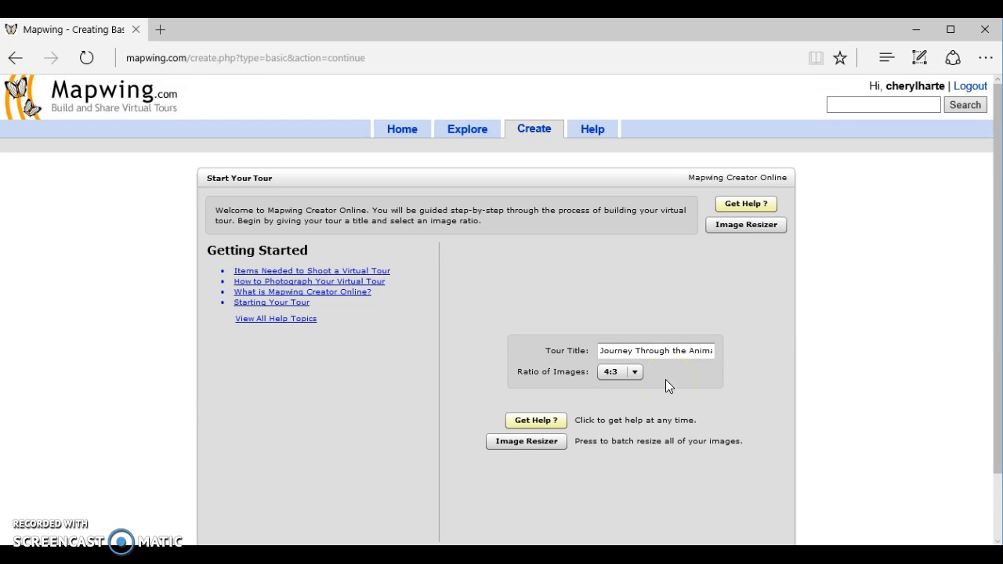
pyautogui.click(627, 373)
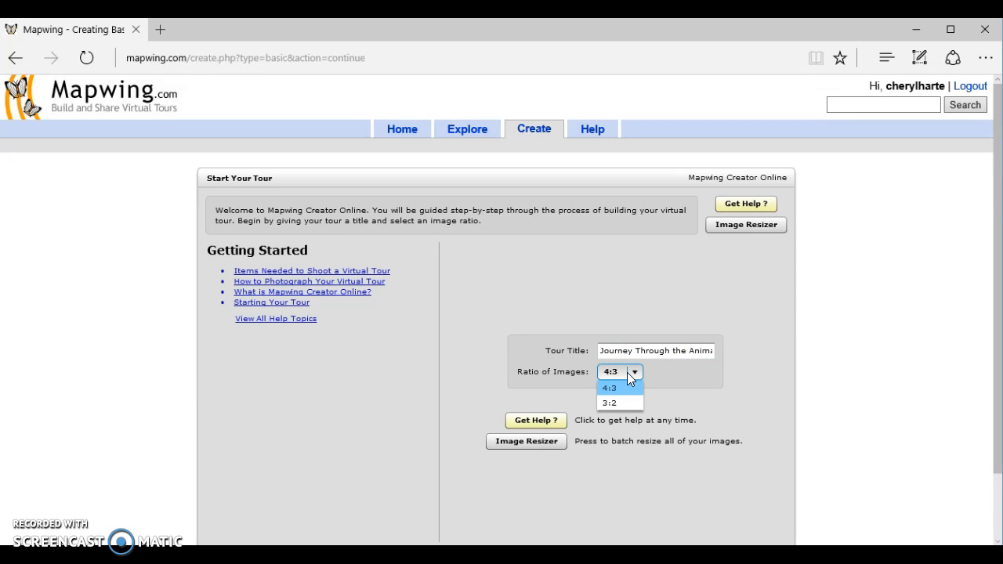
pyautogui.click(627, 373)
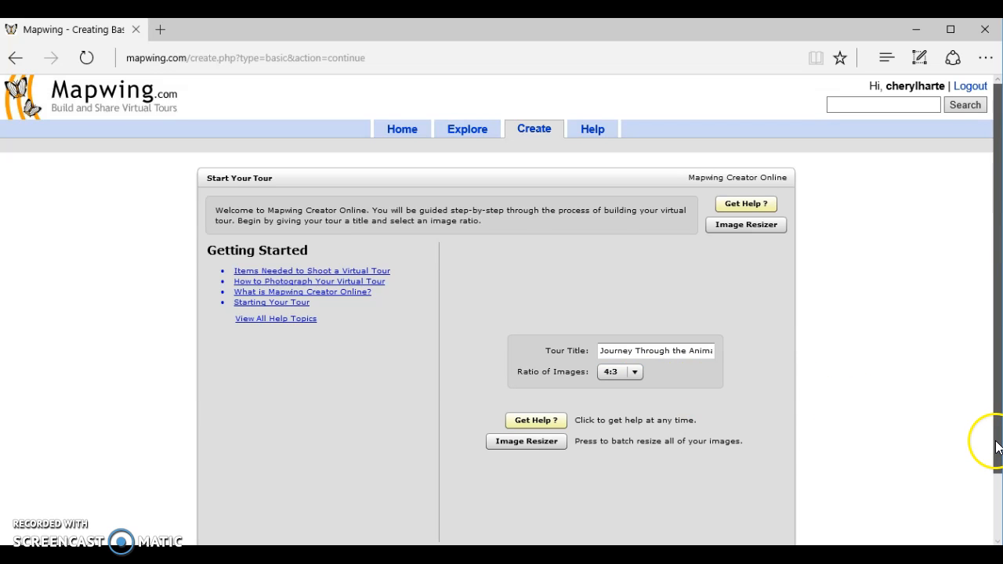
# Advance the tour through the map creation stage to point placement and save it.
pyautogui.scroll(-2, 997, 447)
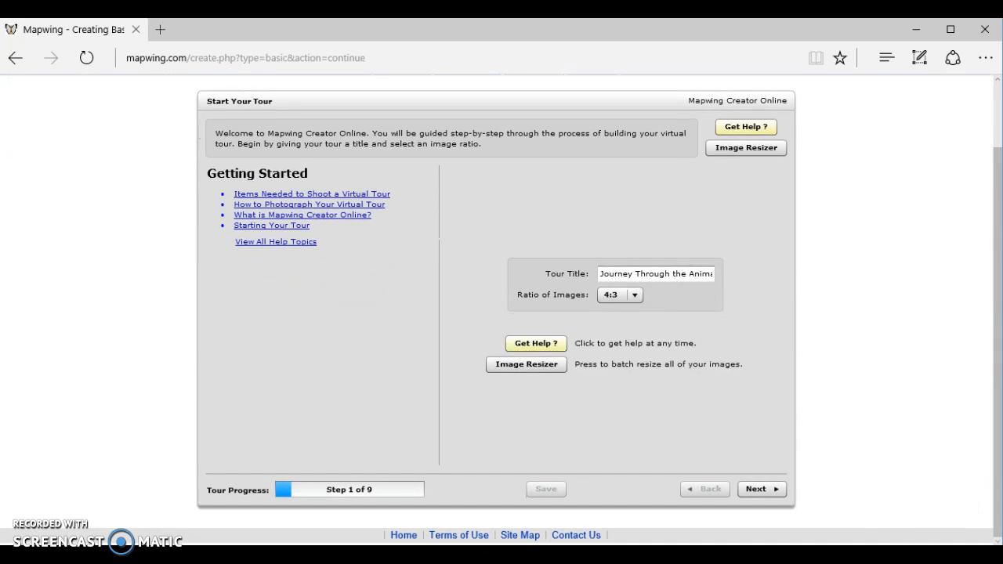
pyautogui.click(757, 489)
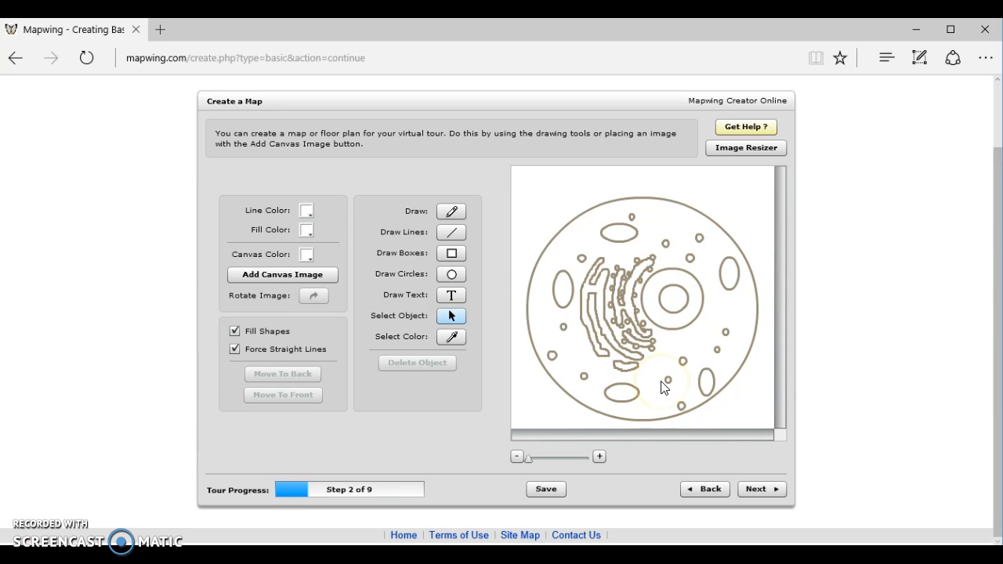
pyautogui.click(767, 493)
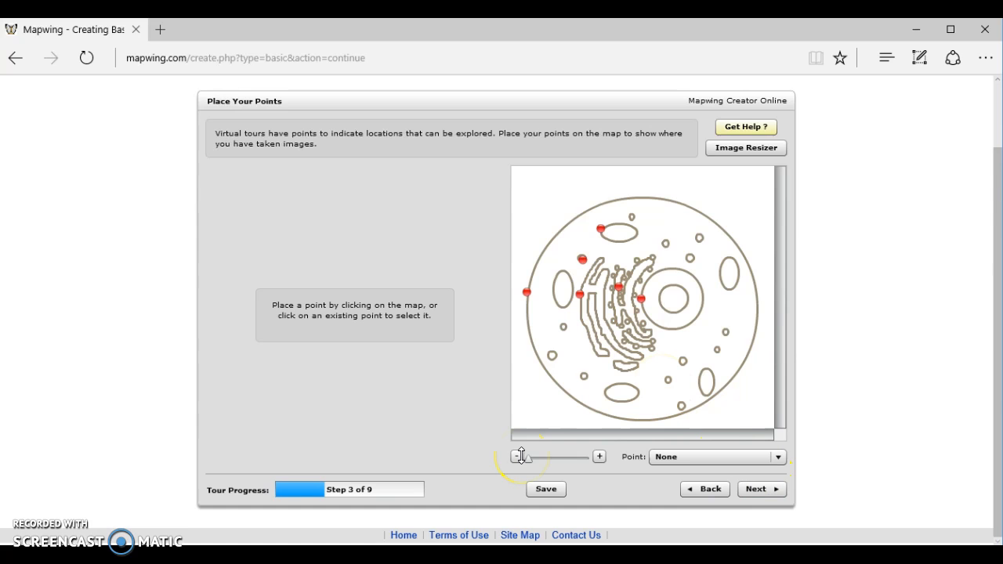
pyautogui.click(547, 490)
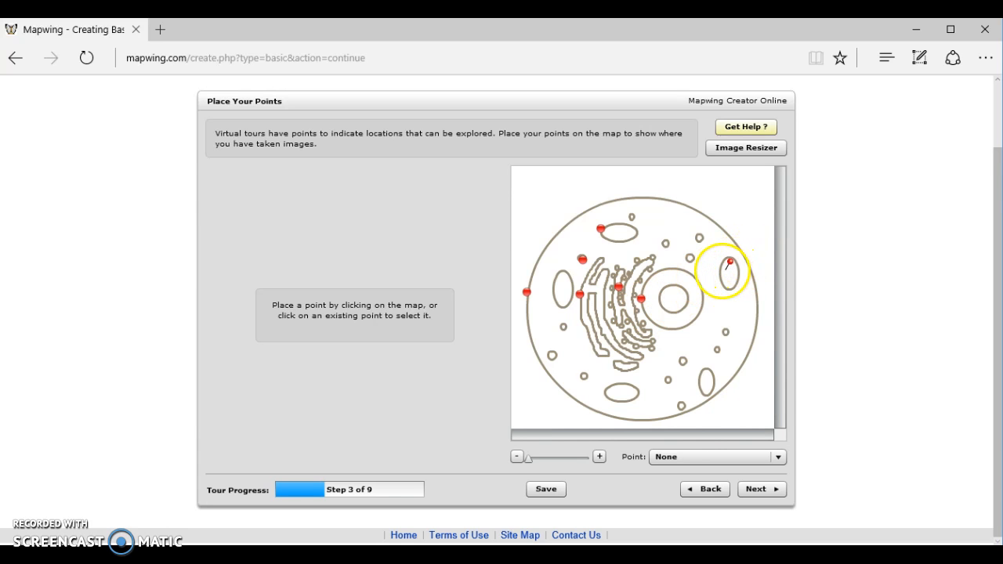
# Place a trial point beside the right-hand oval organelle on the cell map and remove it.
pyautogui.click(718, 271)
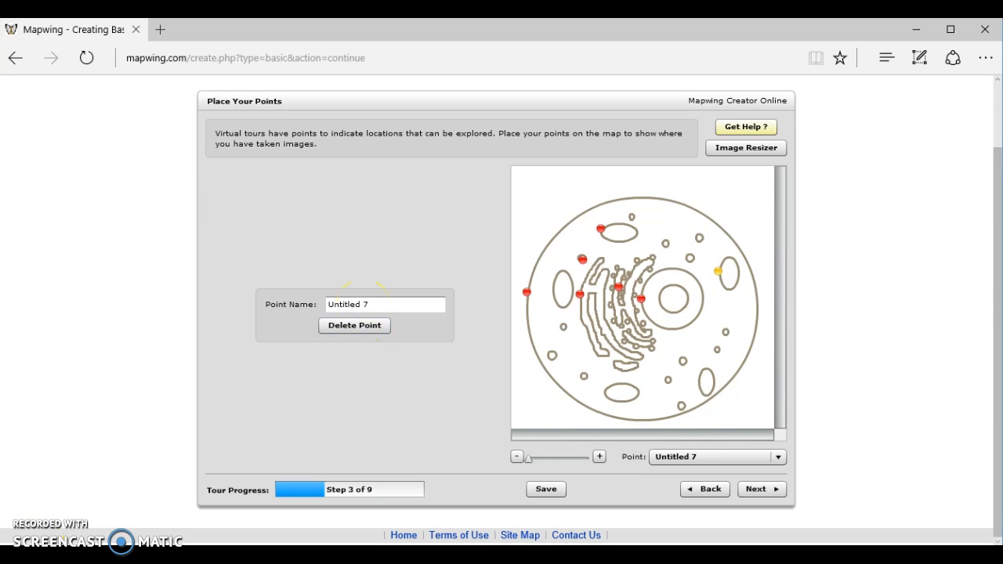
pyautogui.click(583, 344)
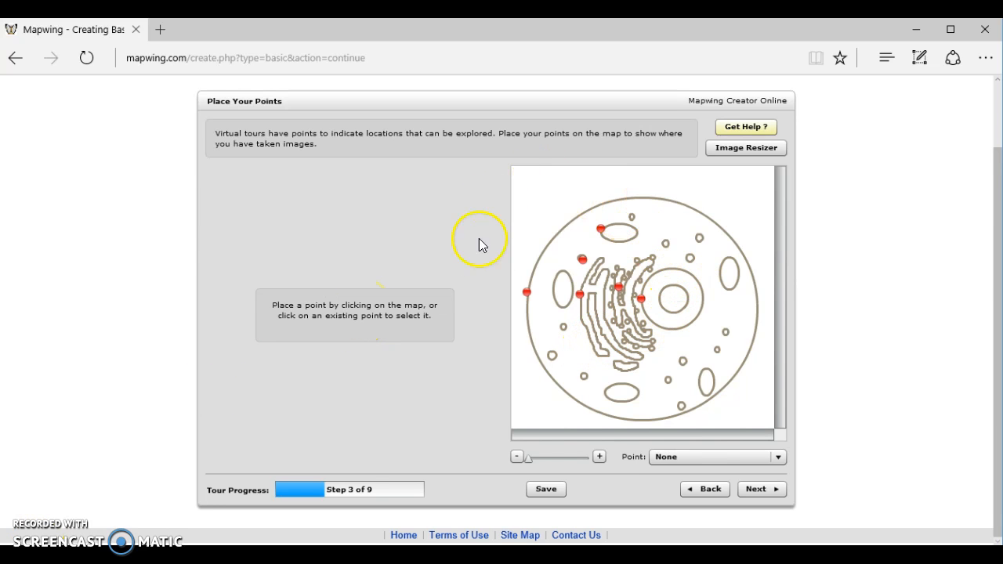
pyautogui.click(618, 361)
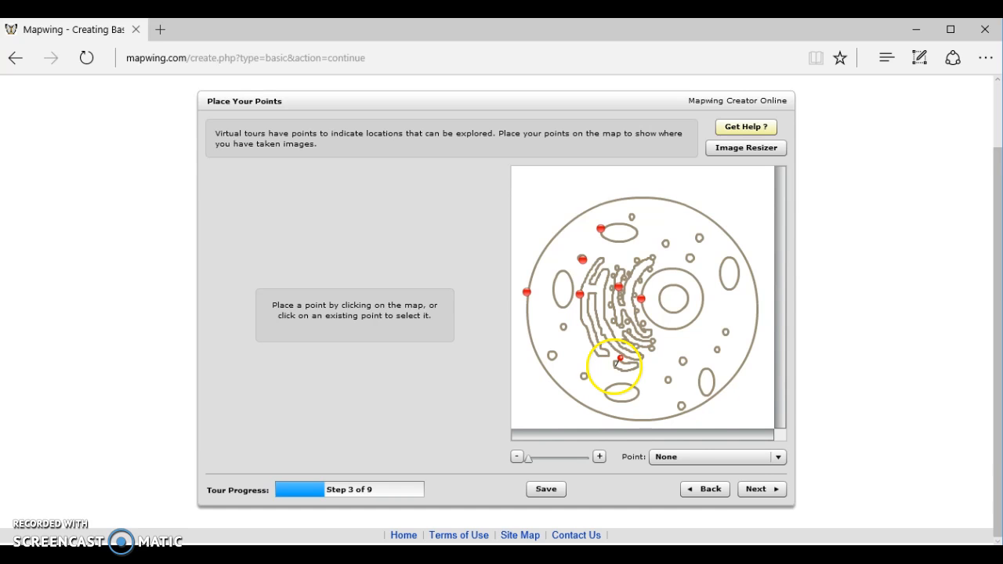
# Continue from point placement to the stage for adding image views.
pyautogui.click(763, 493)
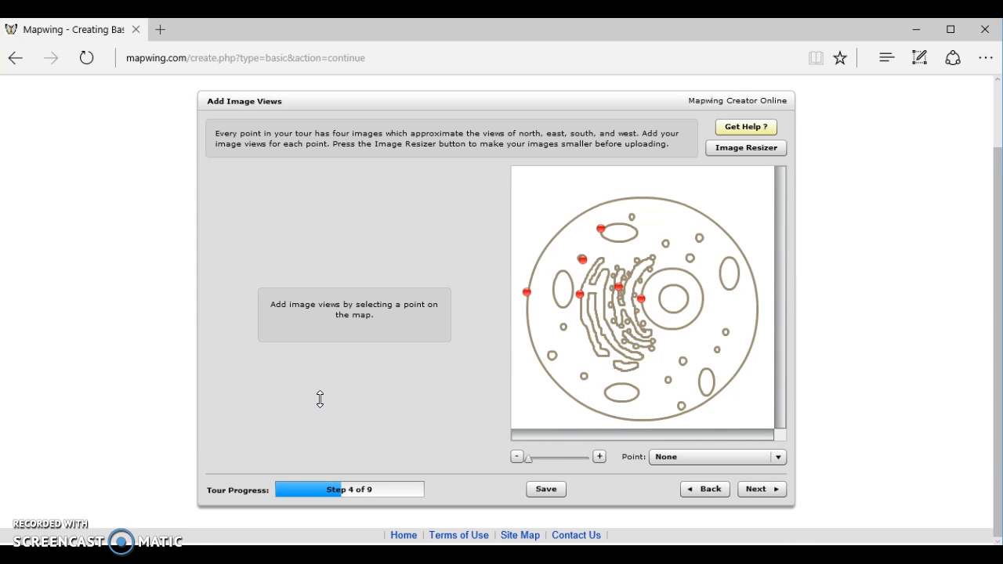
# Add the "cell membrane" picture from Saved Pictures as the east view of the Cell Membrane point.
pyautogui.click(350, 389)
pyautogui.click(527, 295)
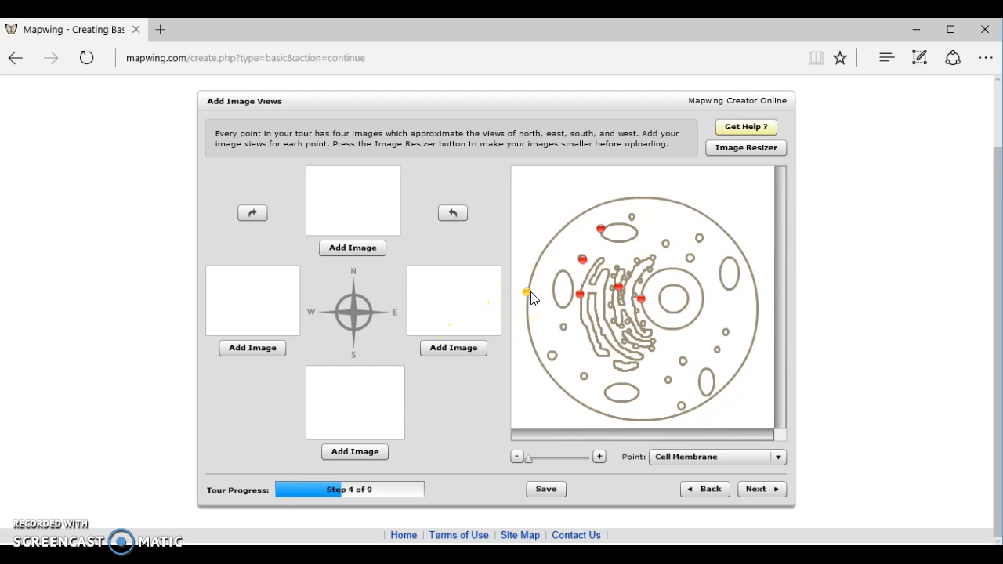
pyautogui.click(271, 352)
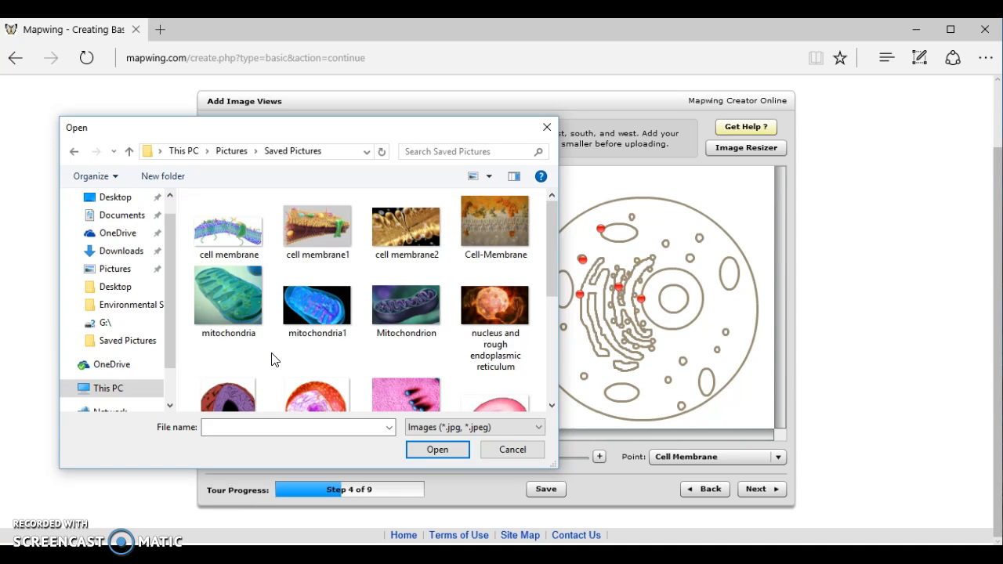
pyautogui.click(336, 284)
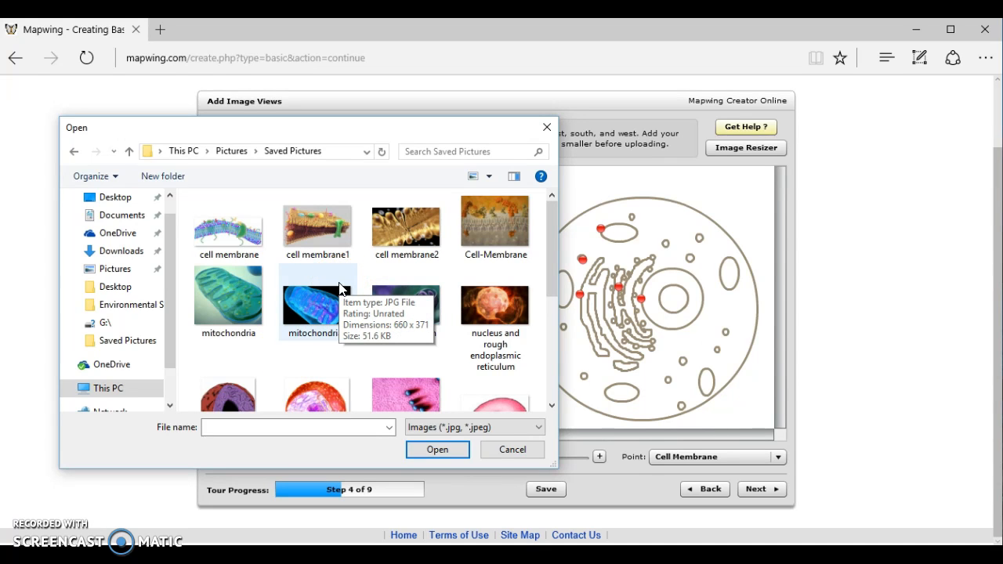
pyautogui.click(437, 449)
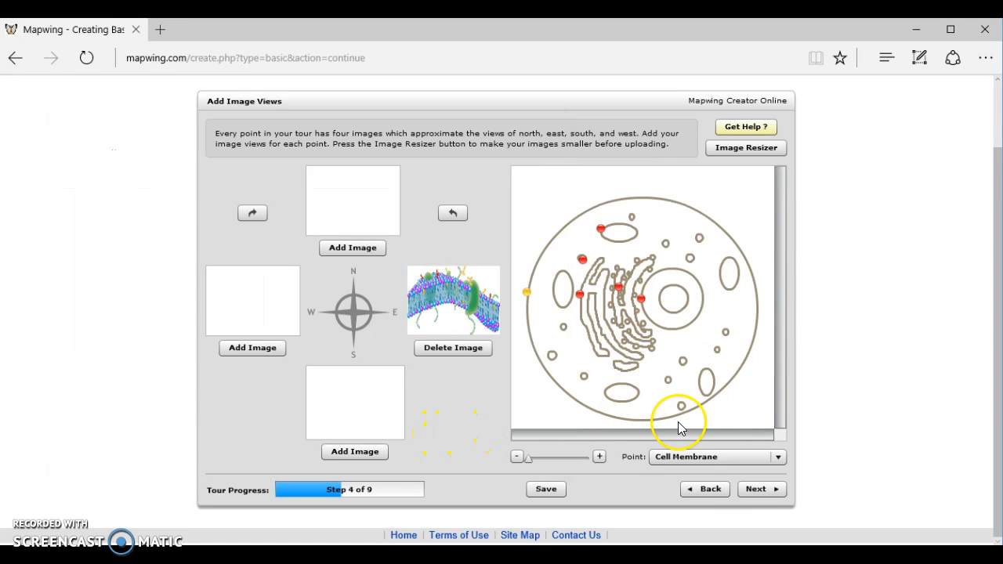
# Advance the tour from adding image views to the stage for providing comments.
pyautogui.click(760, 484)
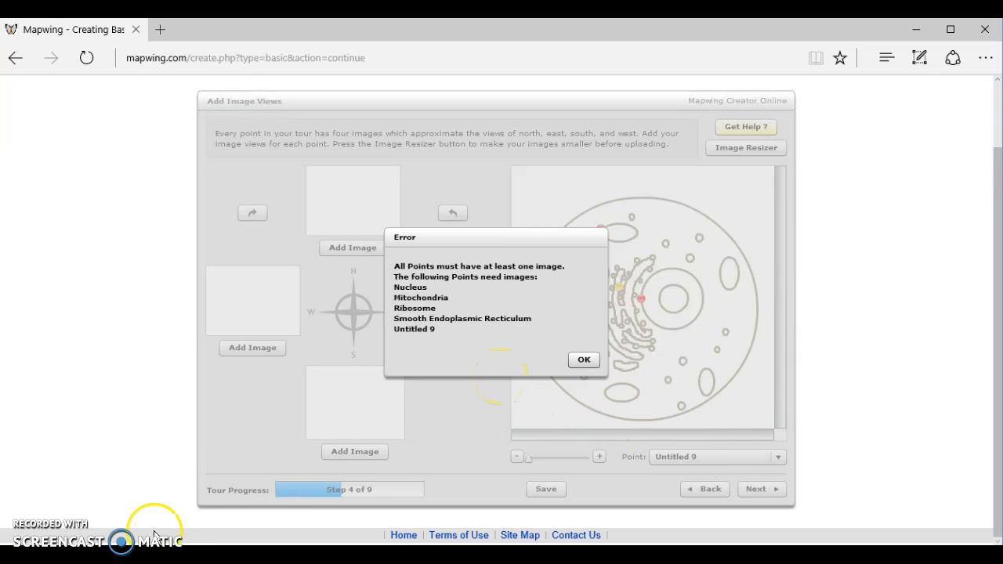
pyautogui.click(584, 360)
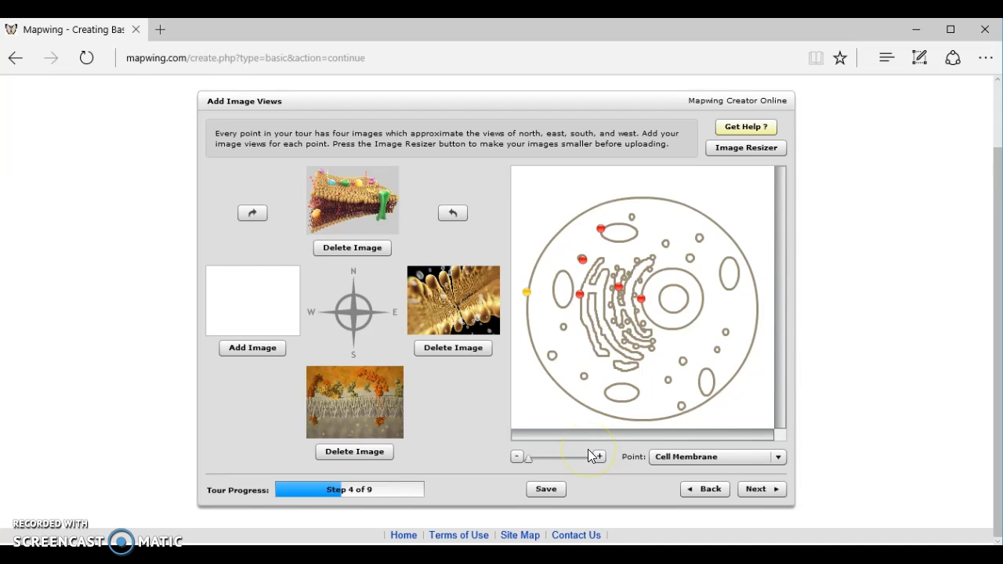
pyautogui.click(772, 490)
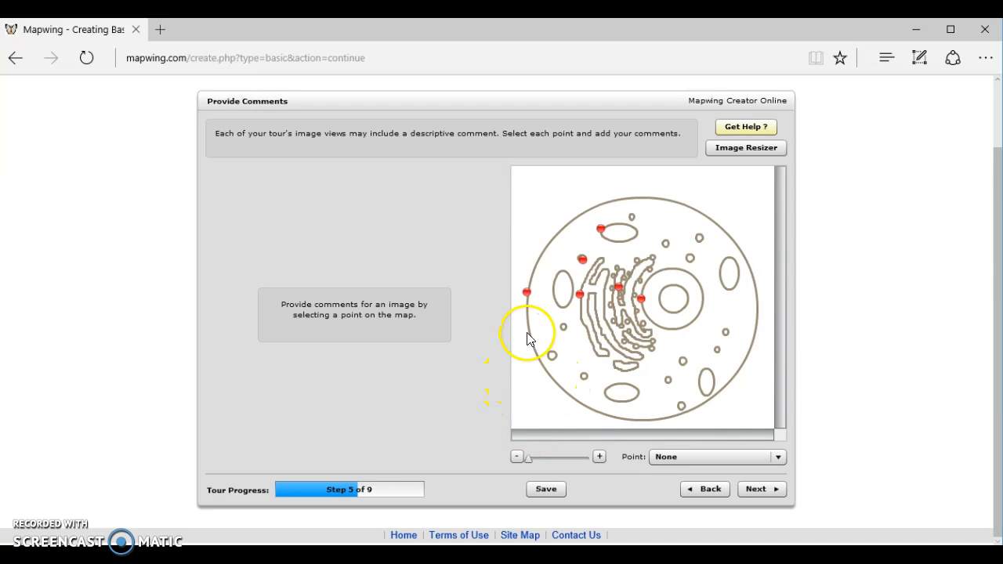
# Open the comment entry for the Cell Membrane point's east view, leave it empty, and continue to connecting points.
pyautogui.click(526, 293)
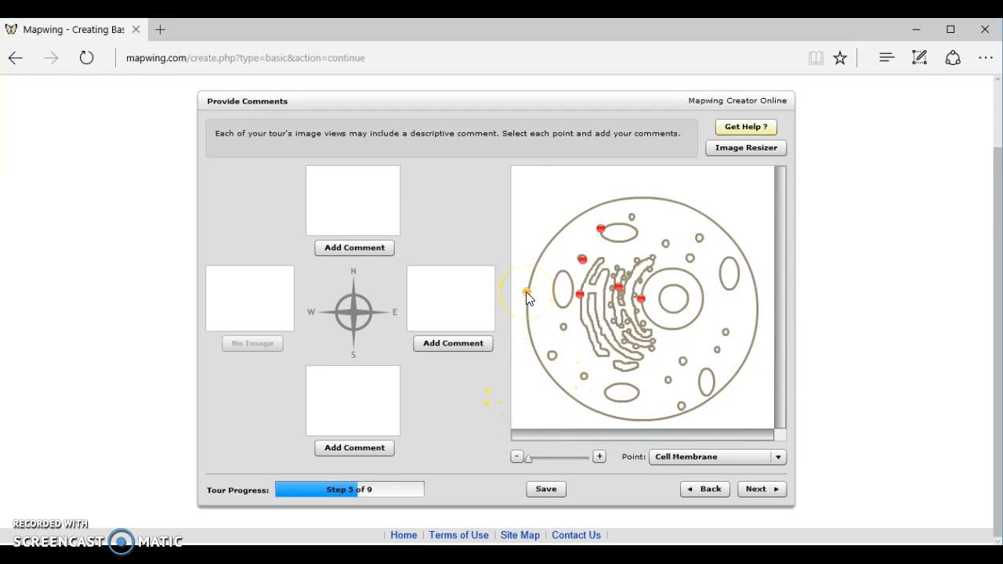
pyautogui.click(452, 346)
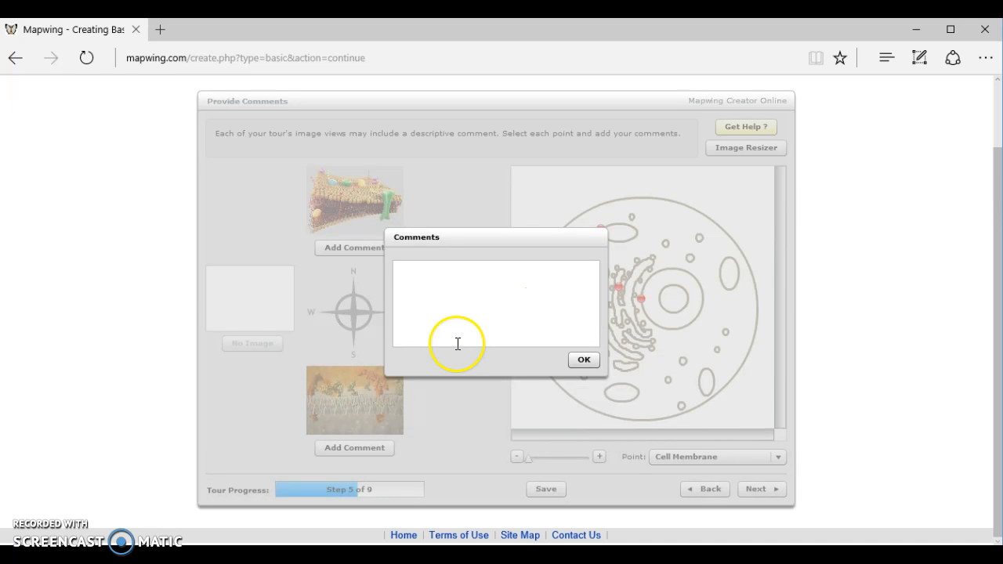
pyautogui.click(495, 311)
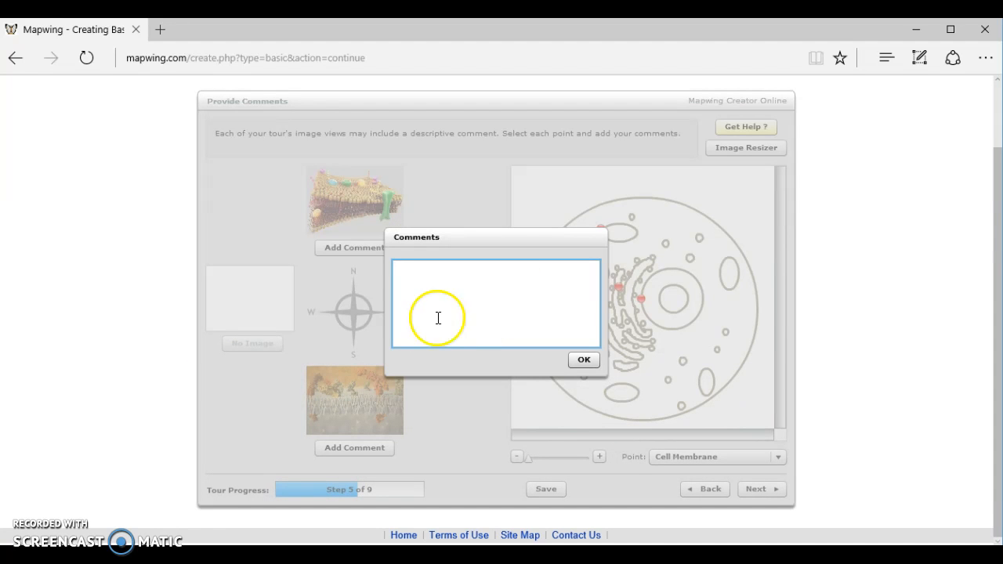
pyautogui.click(433, 410)
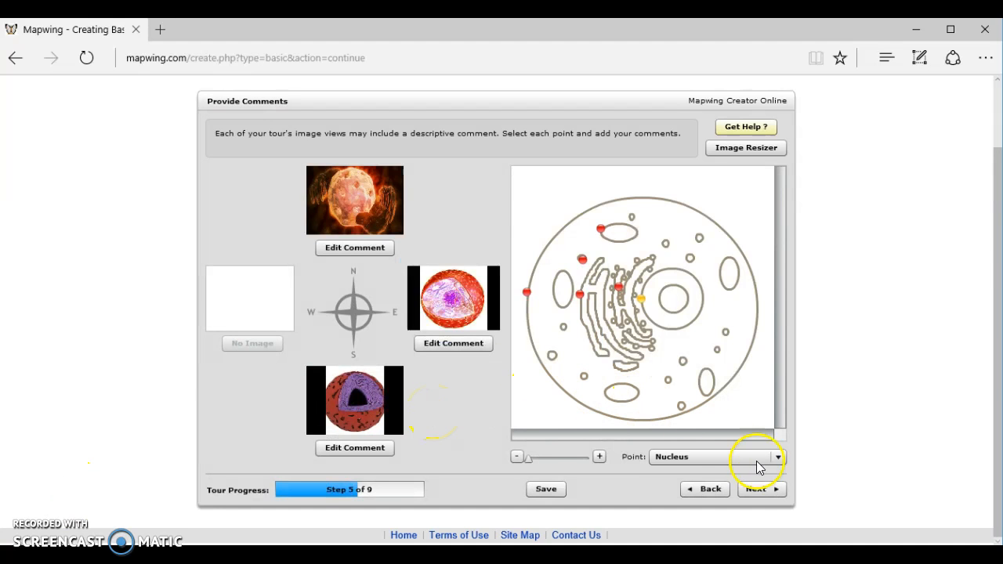
pyautogui.click(766, 489)
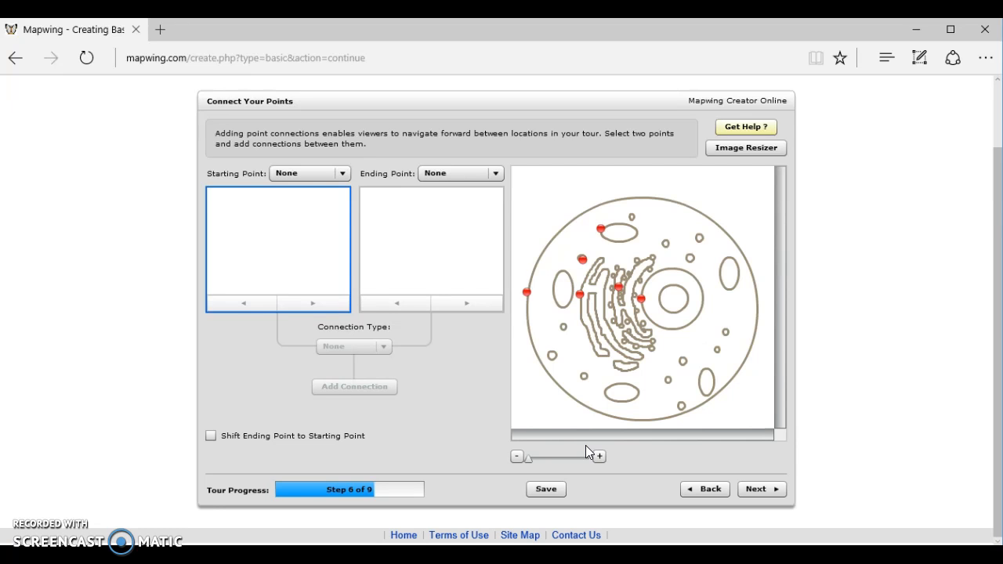
# Choose Cell Membrane as the starting point and Ribosome as the ending point of a connection.
pyautogui.click(283, 280)
pyautogui.click(329, 179)
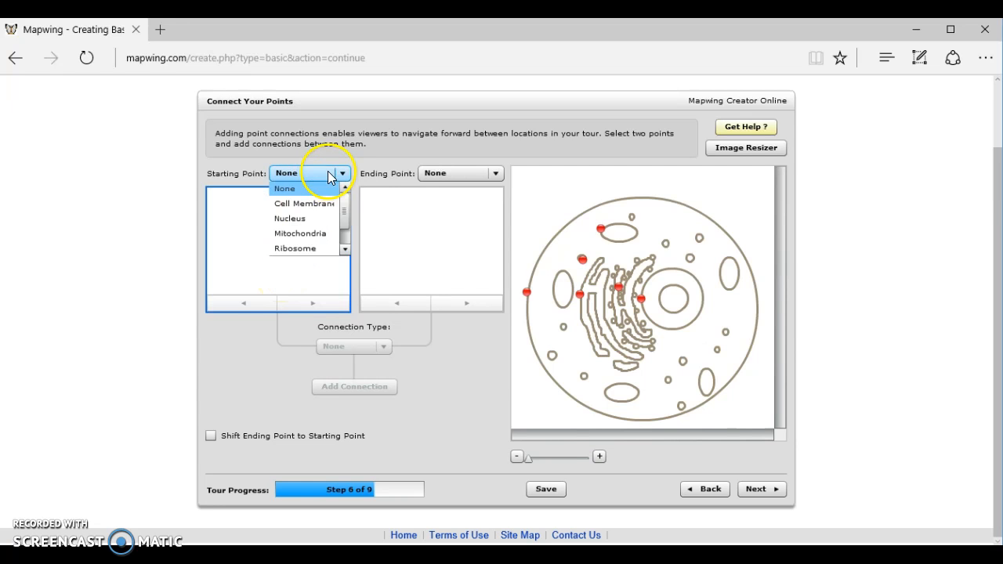
pyautogui.moveTo(347, 196)
pyautogui.mouseDown()
pyautogui.moveTo(344, 214)
pyautogui.moveTo(343, 180)
pyautogui.mouseUp()
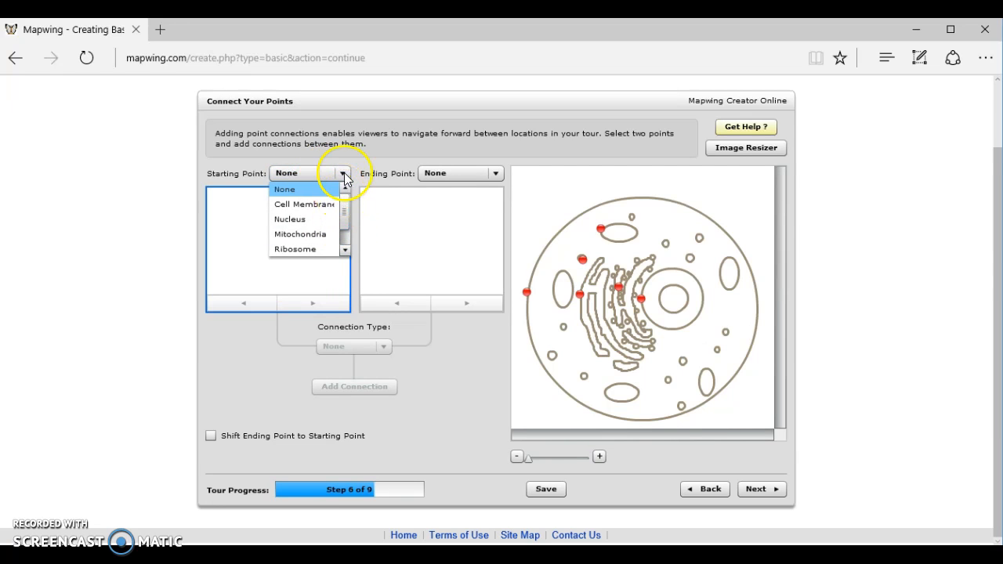
pyautogui.click(344, 177)
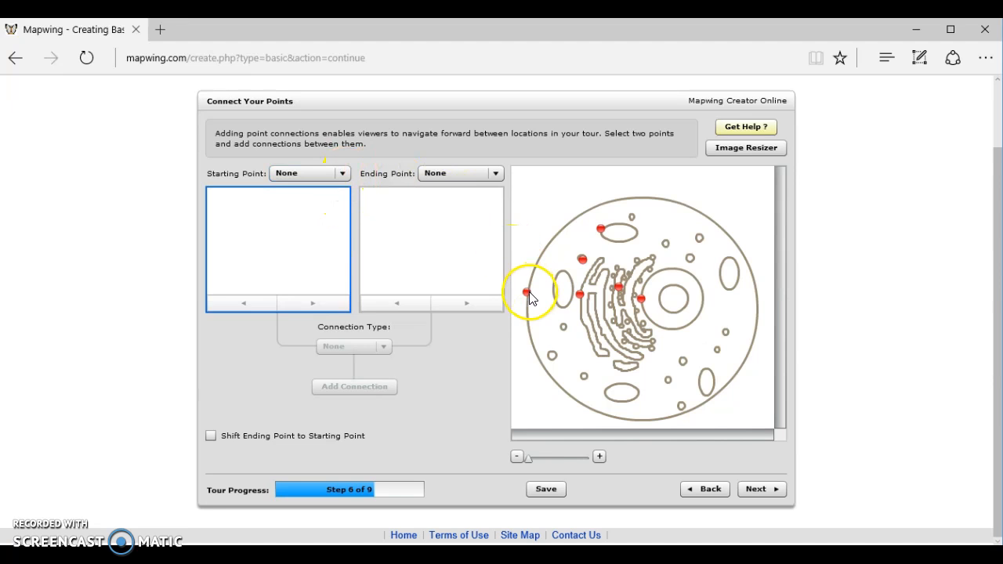
pyautogui.click(313, 174)
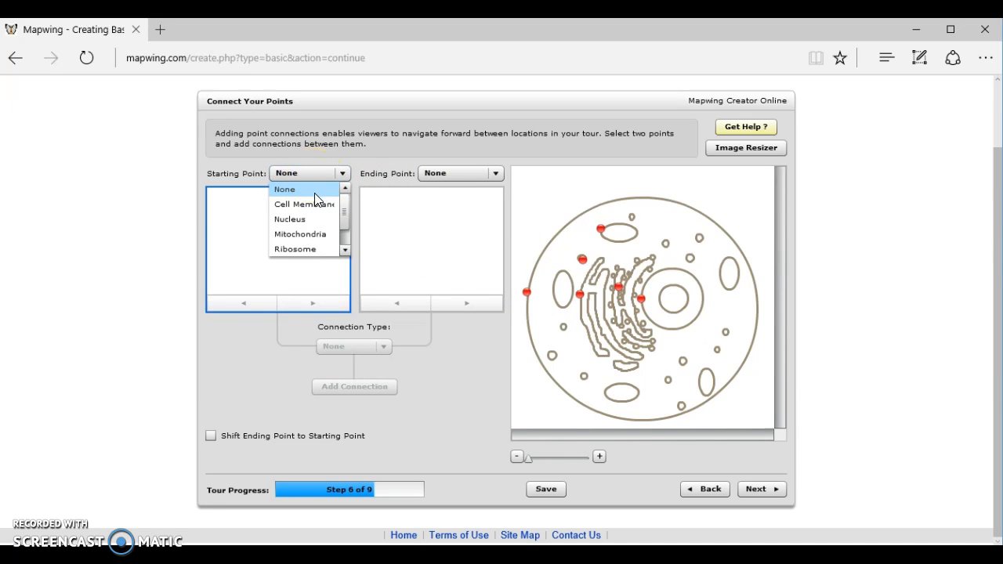
pyautogui.click(314, 203)
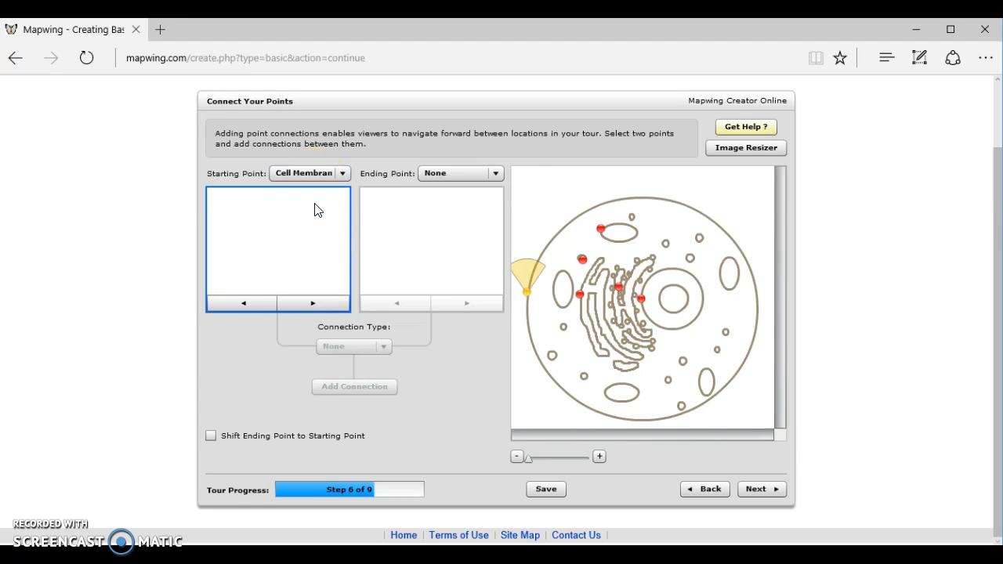
pyautogui.click(495, 173)
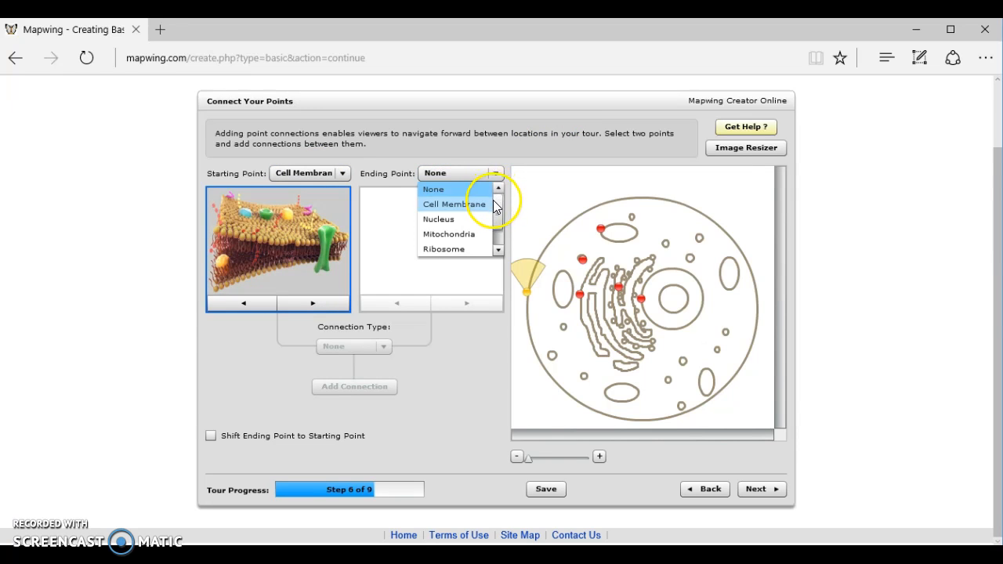
pyautogui.click(463, 249)
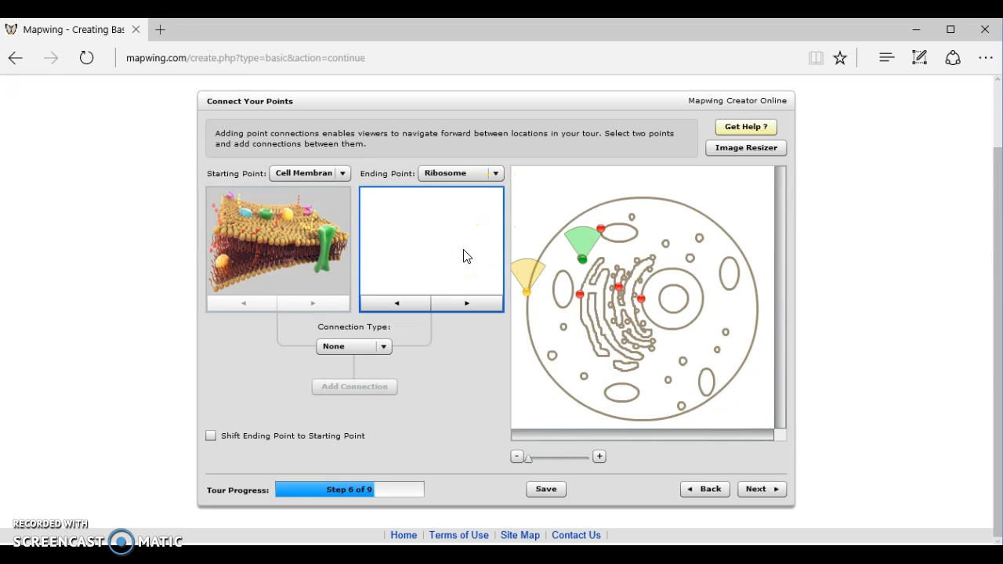
# Add a Two Way connection between the Cell Membrane and Ribosome points.
pyautogui.click(362, 350)
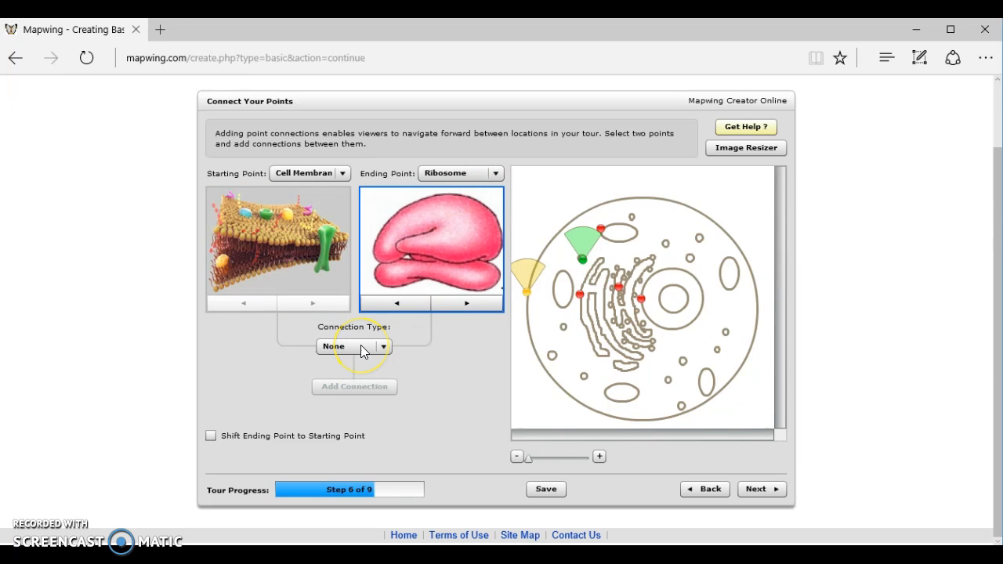
pyautogui.click(360, 350)
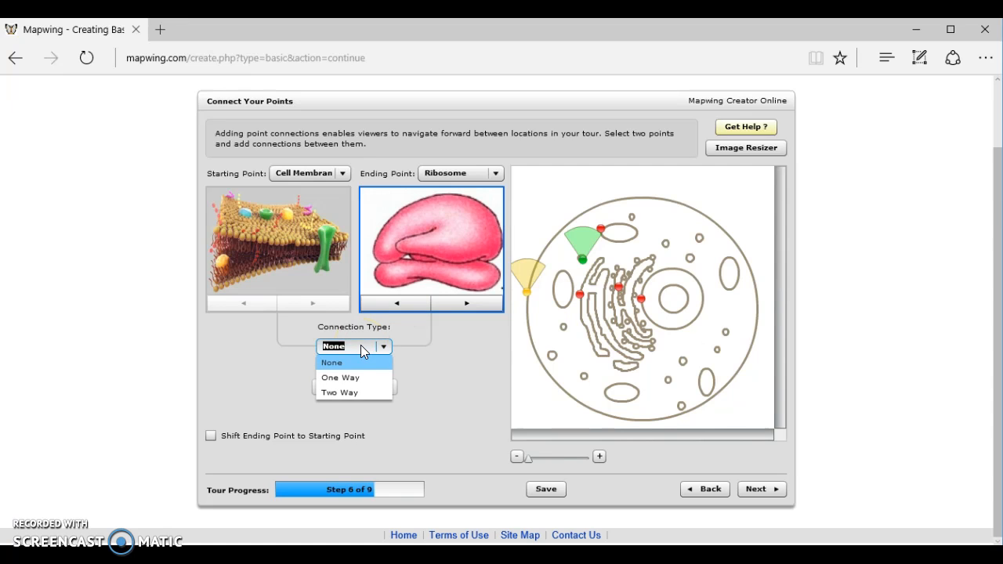
pyautogui.click(357, 392)
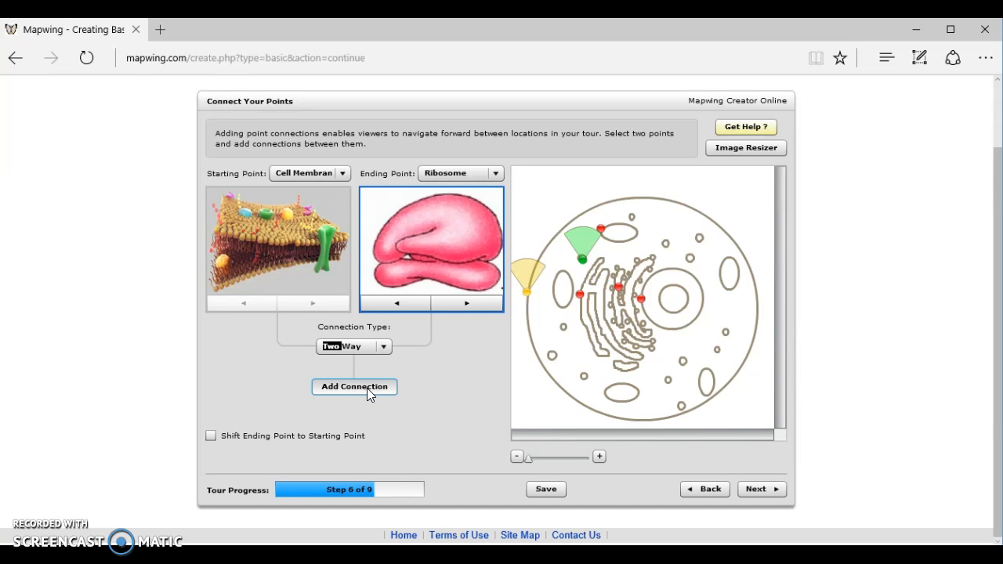
pyautogui.click(366, 388)
pyautogui.click(606, 377)
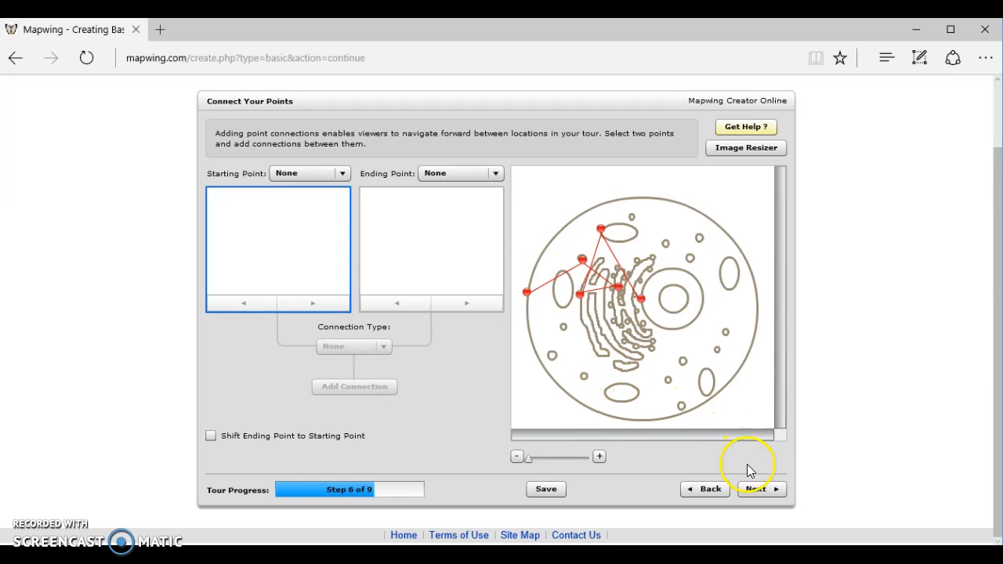
# Continue to the hotspot stage and draw a small rectangular hotspot at the centre of the Rough Endoplasmic Reticulum point's image.
pyautogui.click(754, 490)
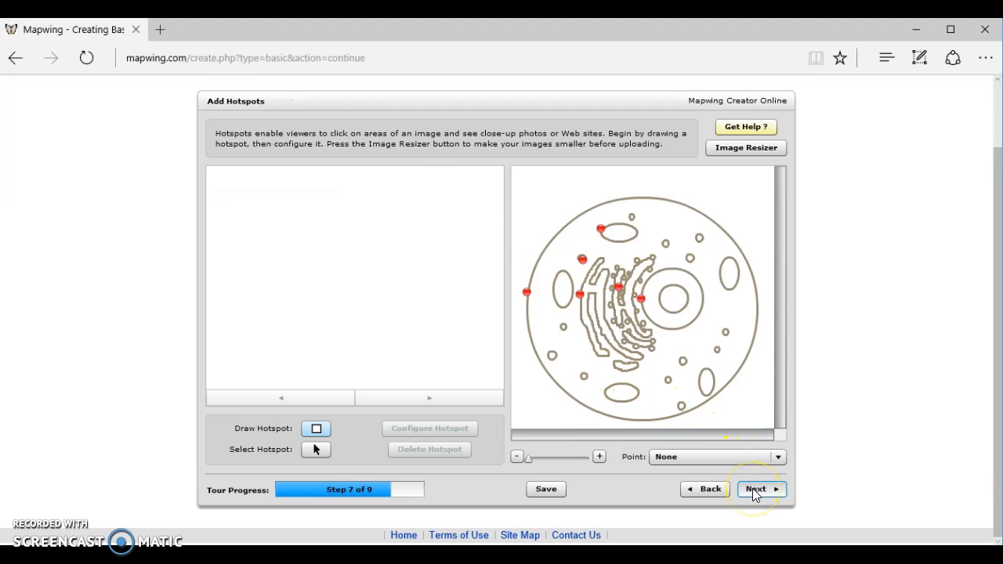
pyautogui.click(736, 332)
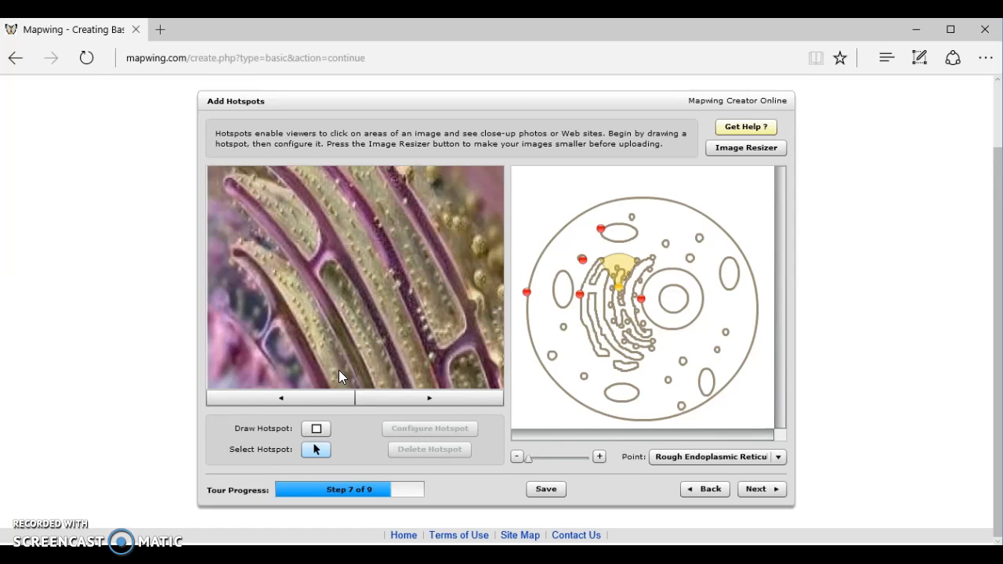
pyautogui.click(166, 468)
pyautogui.click(354, 315)
pyautogui.click(312, 430)
pyautogui.moveTo(329, 260); pyautogui.dragTo(384, 302)
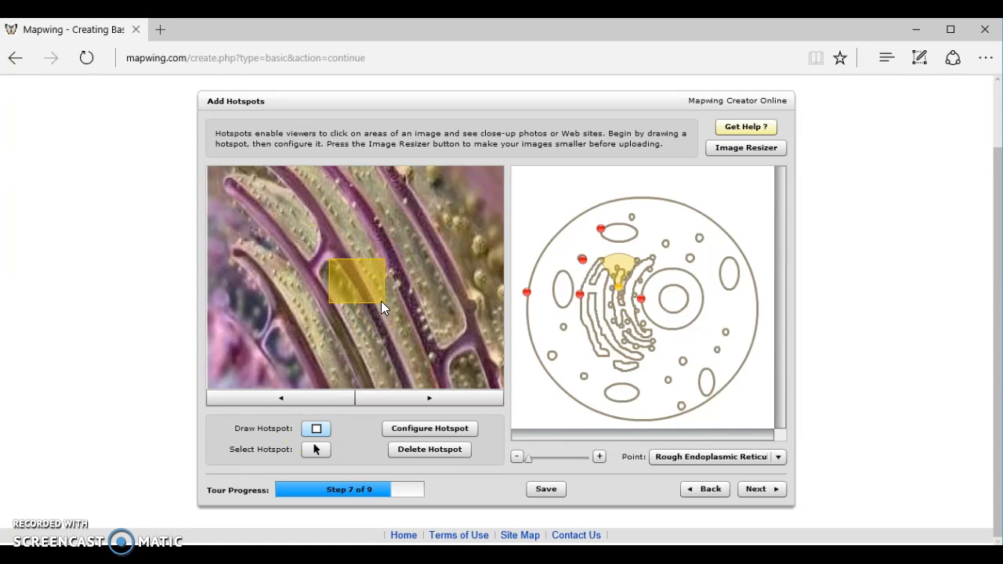
pyautogui.click(446, 441)
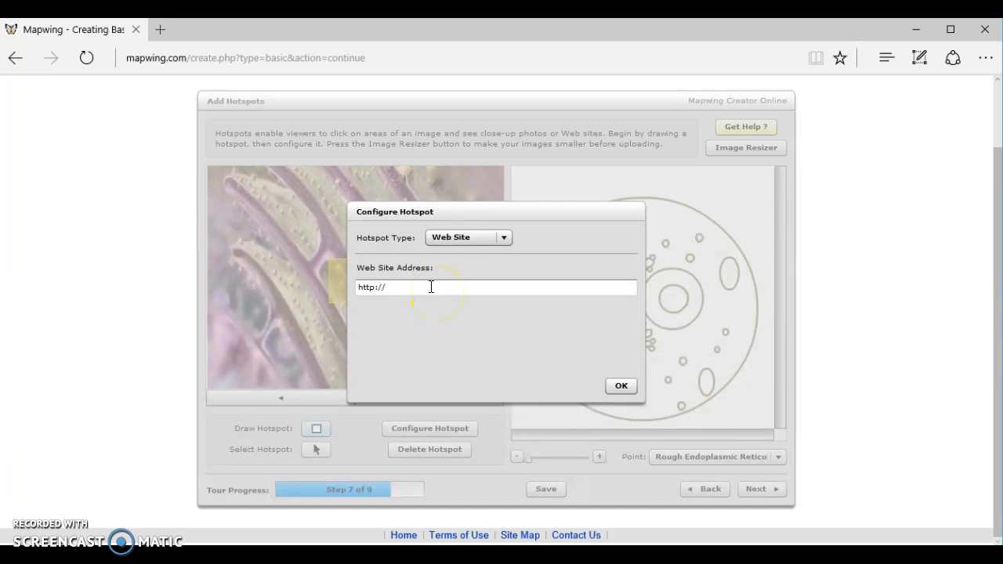
pyautogui.click(431, 286)
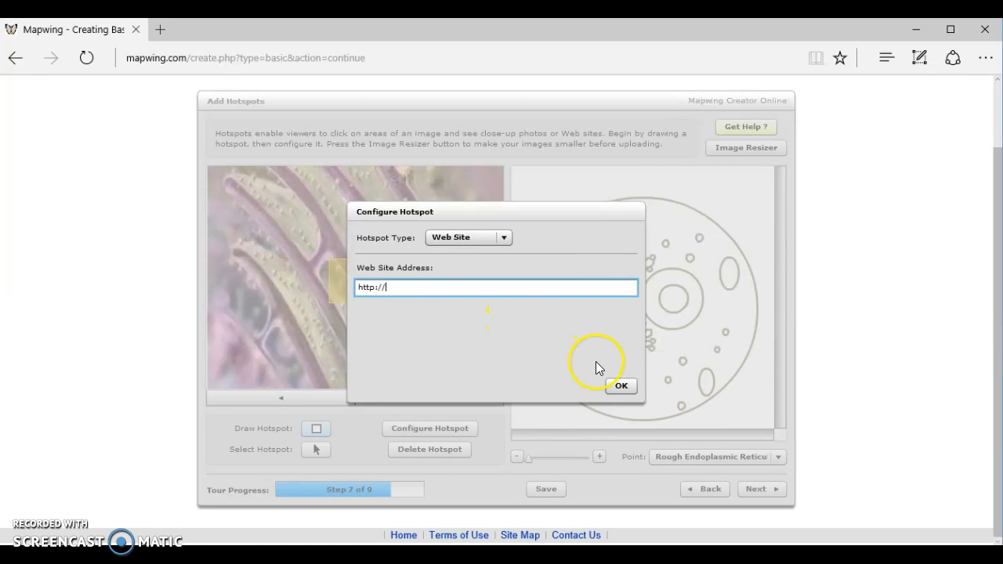
pyautogui.click(619, 384)
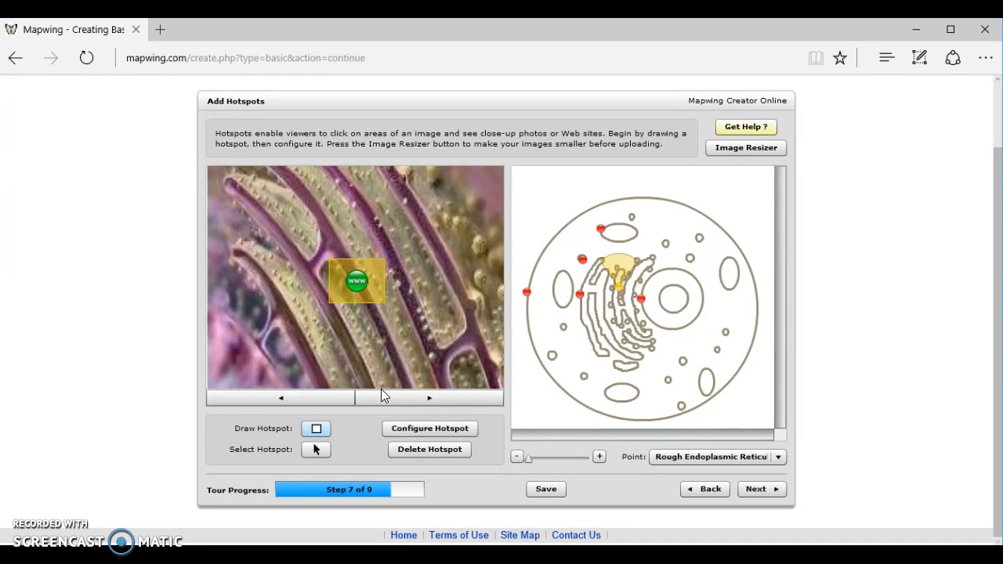
# Continue to the startup stage and set the Cell Membrane point's north view as the tour's startup view.
pyautogui.click(764, 495)
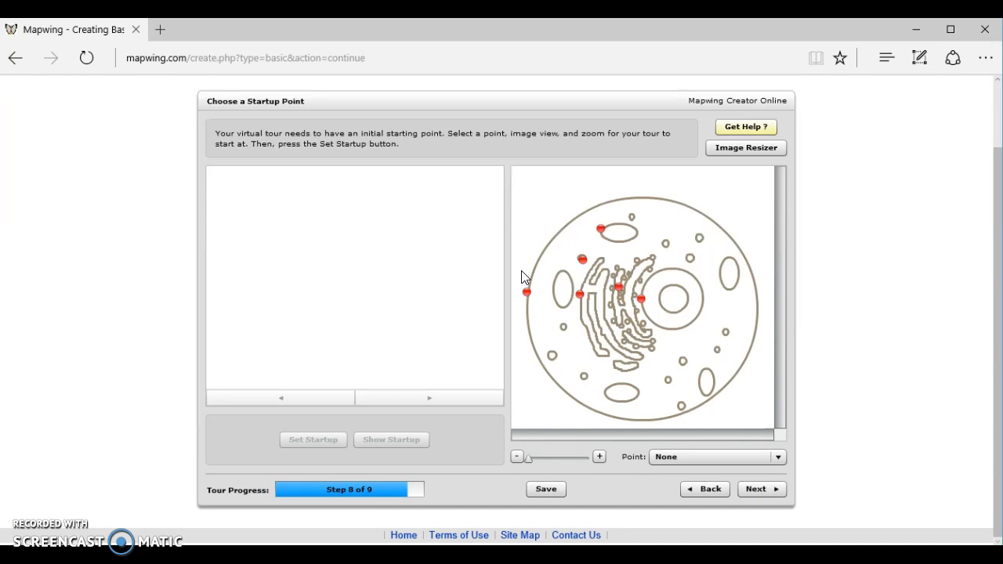
pyautogui.click(525, 290)
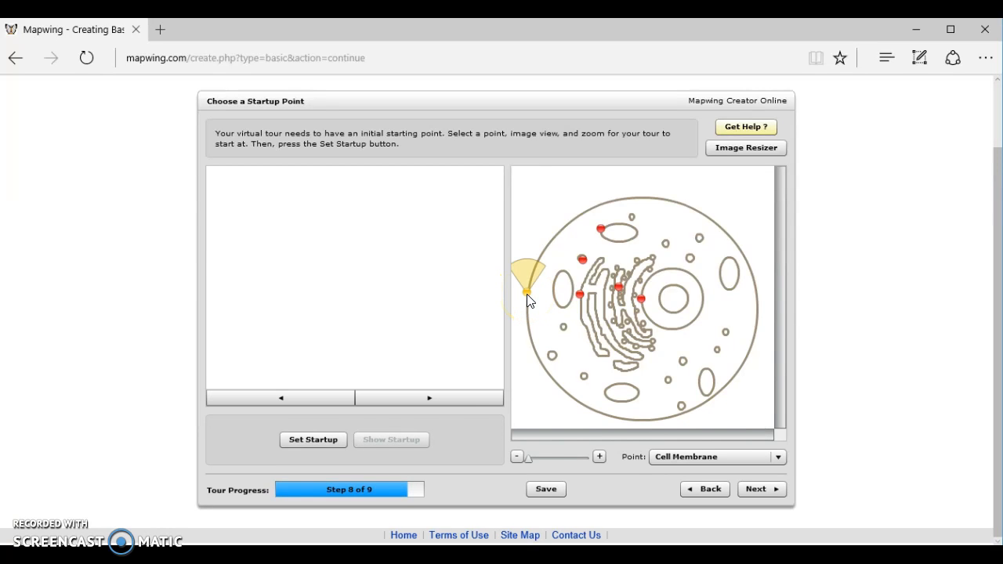
pyautogui.click(300, 489)
pyautogui.click(310, 444)
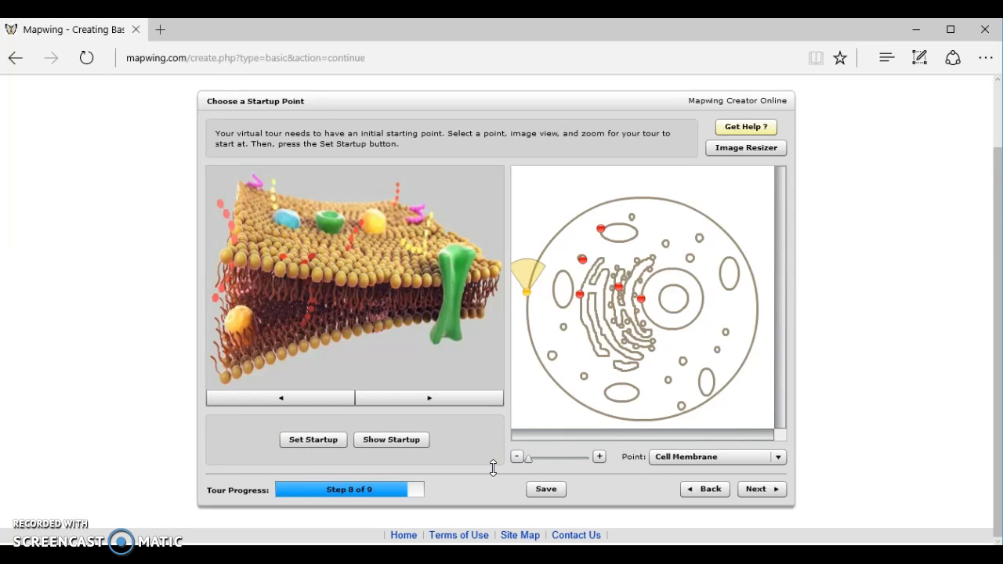
# Advance the tour to the final preview stage, ready for finishing.
pyautogui.click(778, 492)
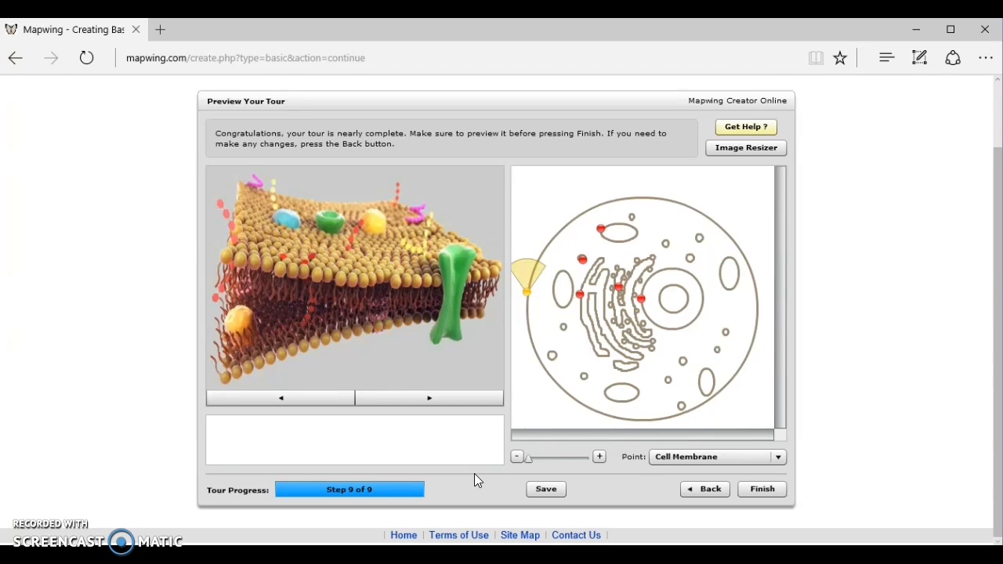
pyautogui.click(714, 495)
pyautogui.click(764, 493)
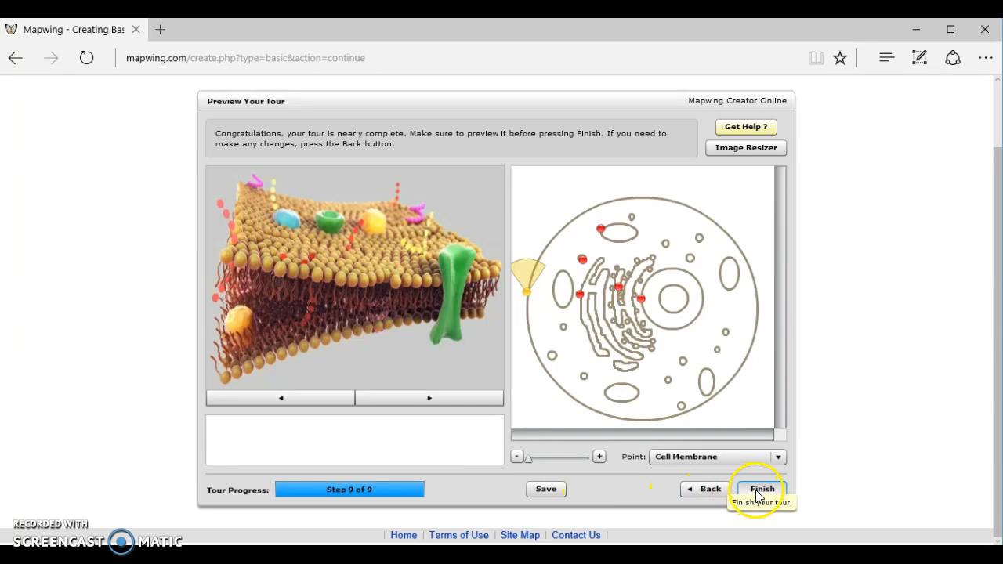